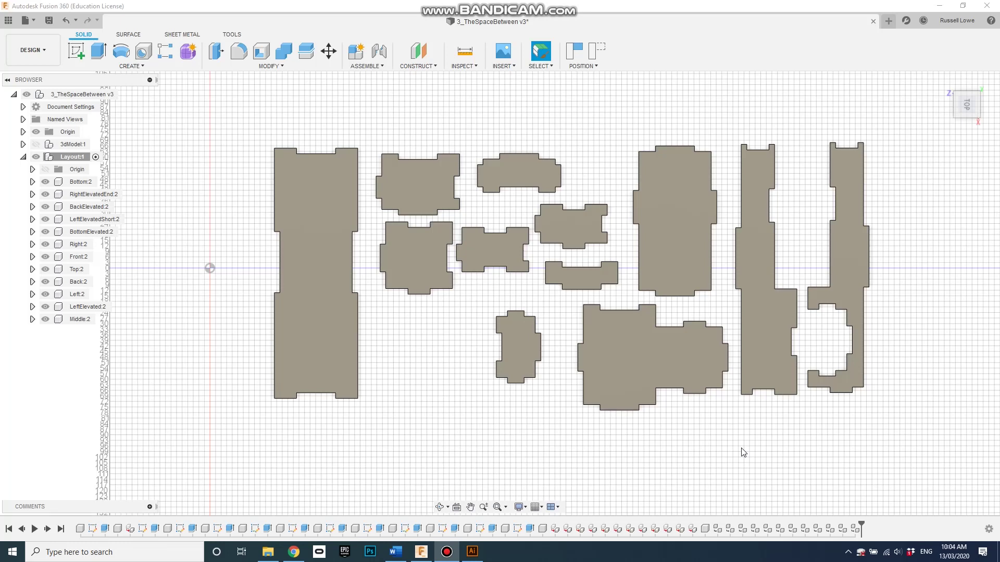
# Zoom in on the flat parts and reveal the From Design option under the DESIGN menu's DRAWING entry
pyautogui.scroll(1, 740, 448)
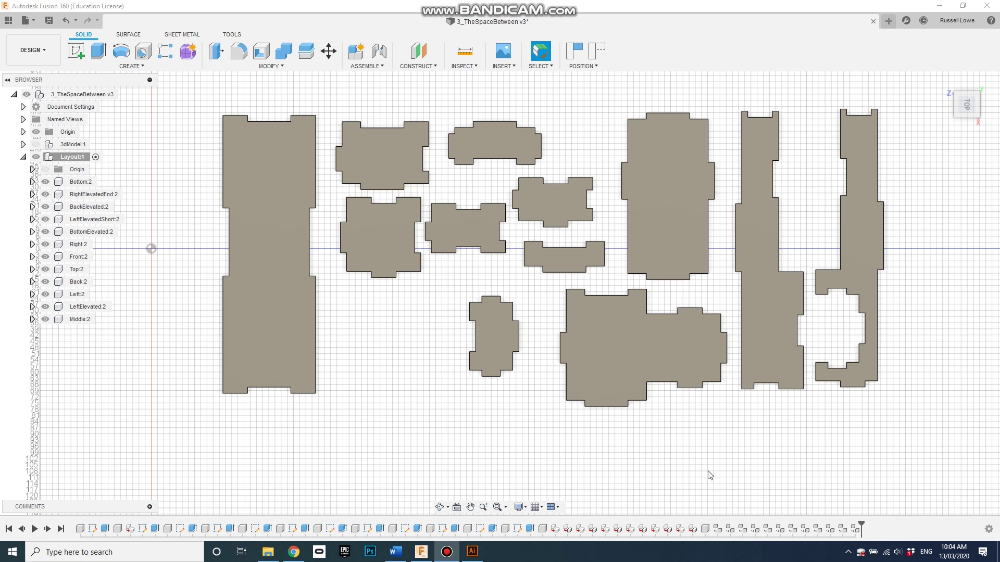
pyautogui.click(47, 51)
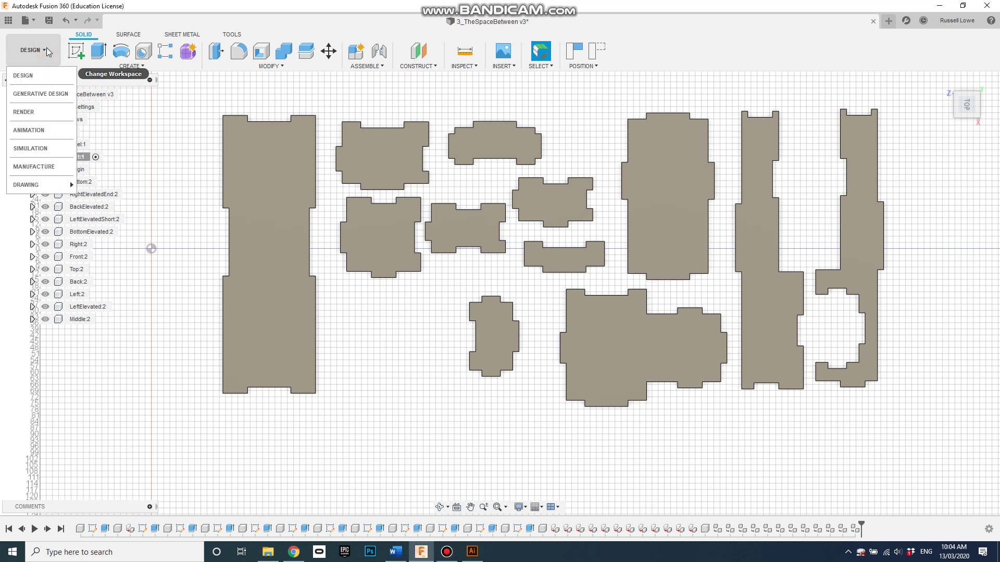
pyautogui.moveTo(47, 187)
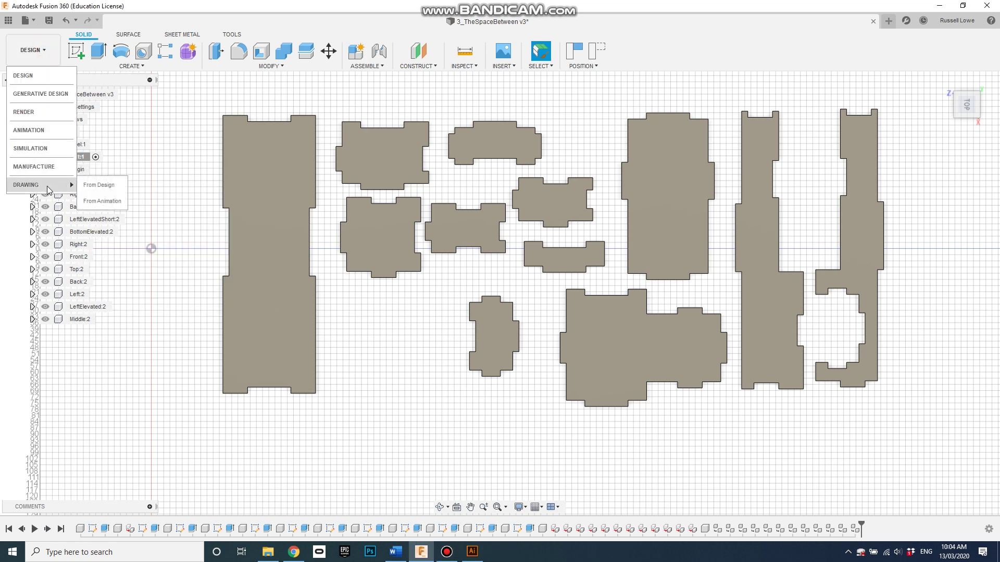
# Create a new drawing from the design on an A2 (594mm x 420mm) sheet
pyautogui.click(101, 186)
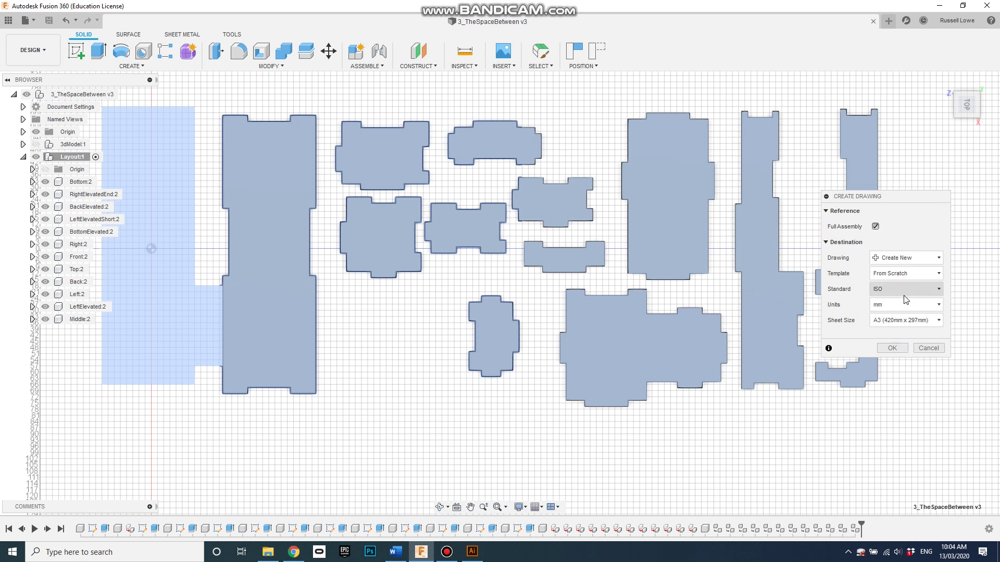
pyautogui.click(940, 321)
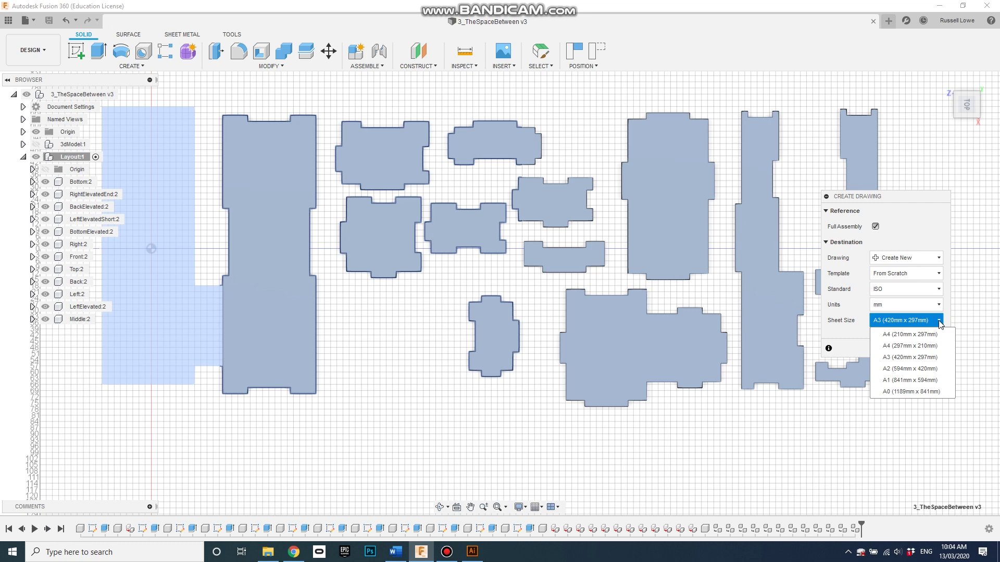
pyautogui.click(921, 370)
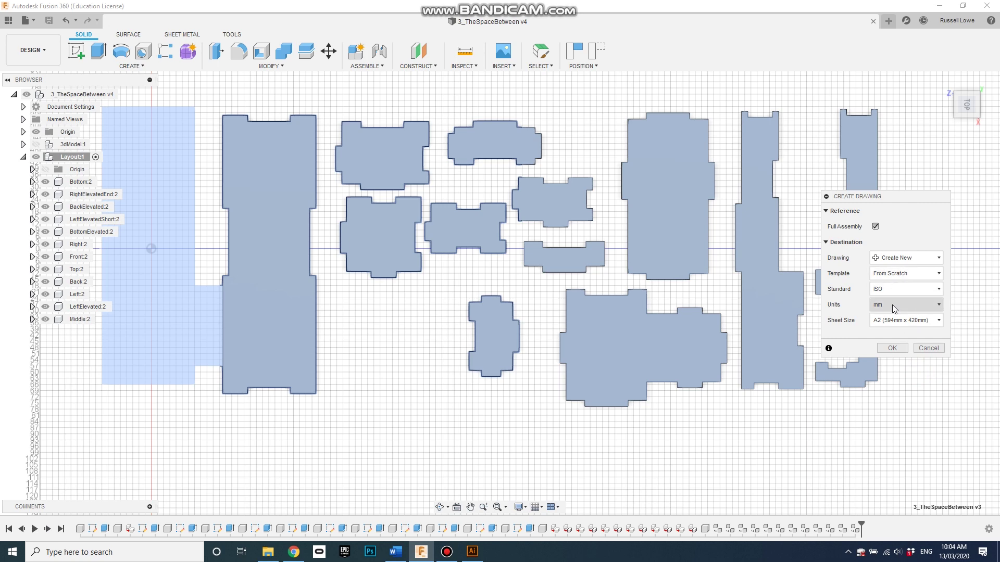
pyautogui.click(899, 351)
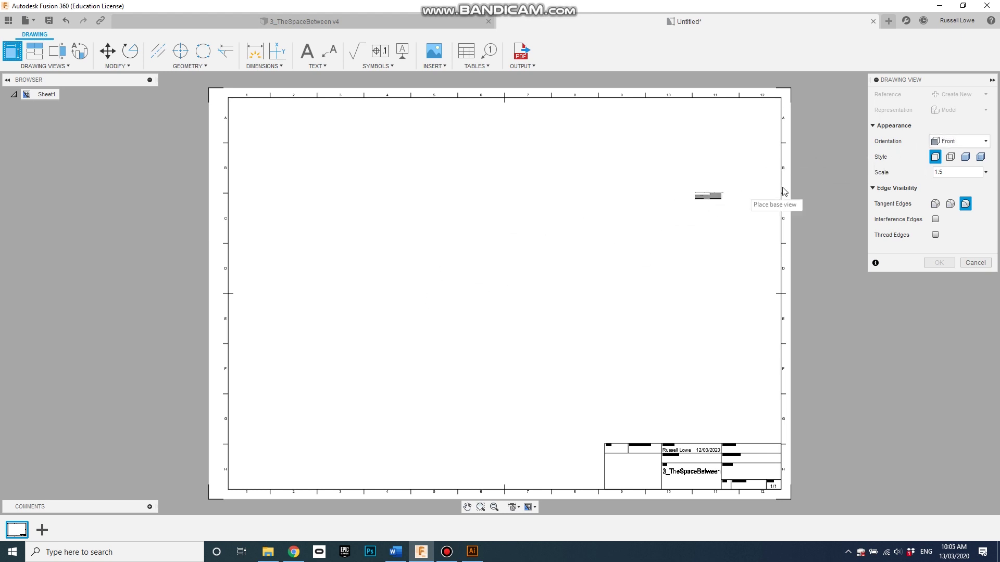
# Place a TOP-orientation base view of the parts at 1:1 scale on the sheet
pyautogui.click(970, 141)
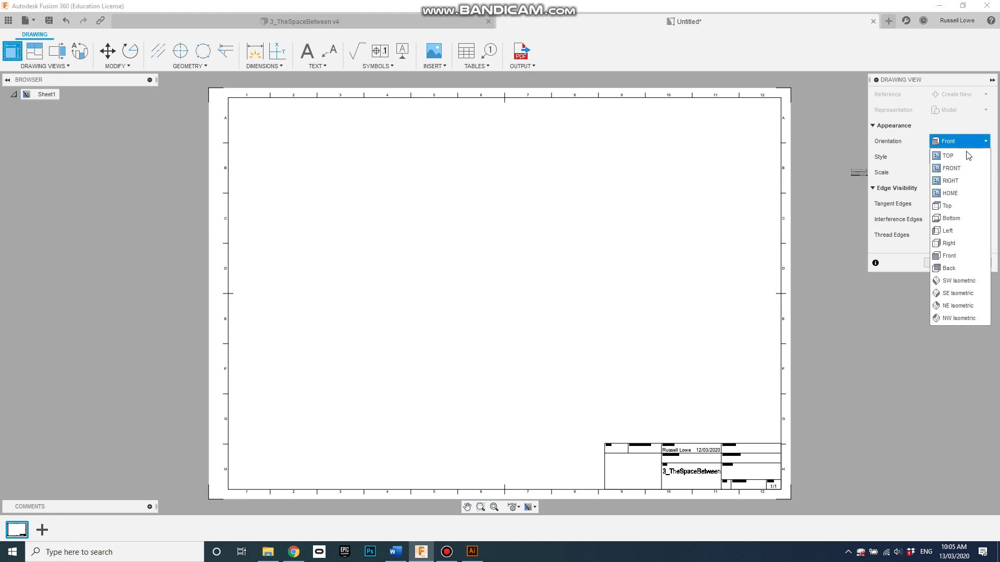
pyautogui.click(968, 155)
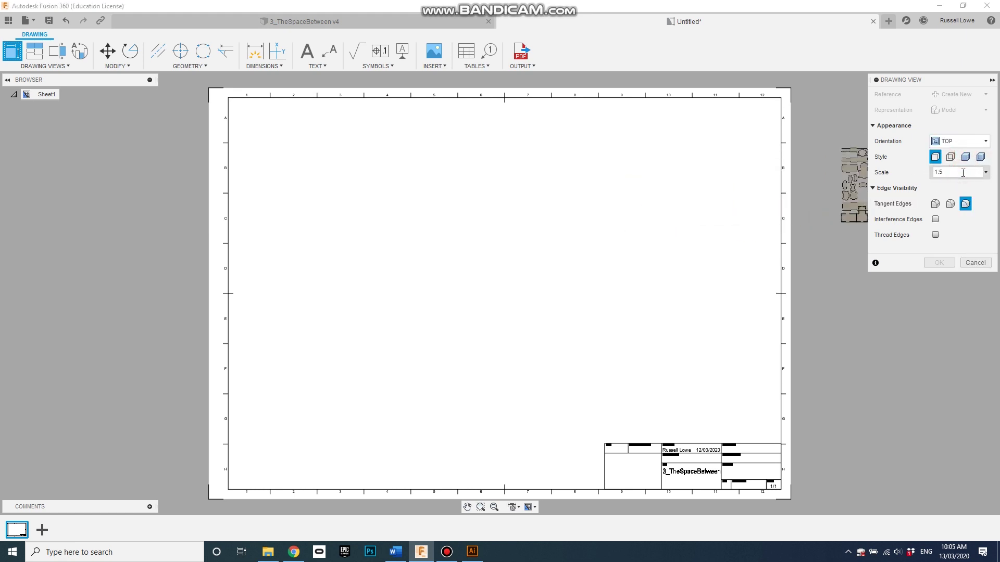
pyautogui.click(986, 173)
pyautogui.click(961, 189)
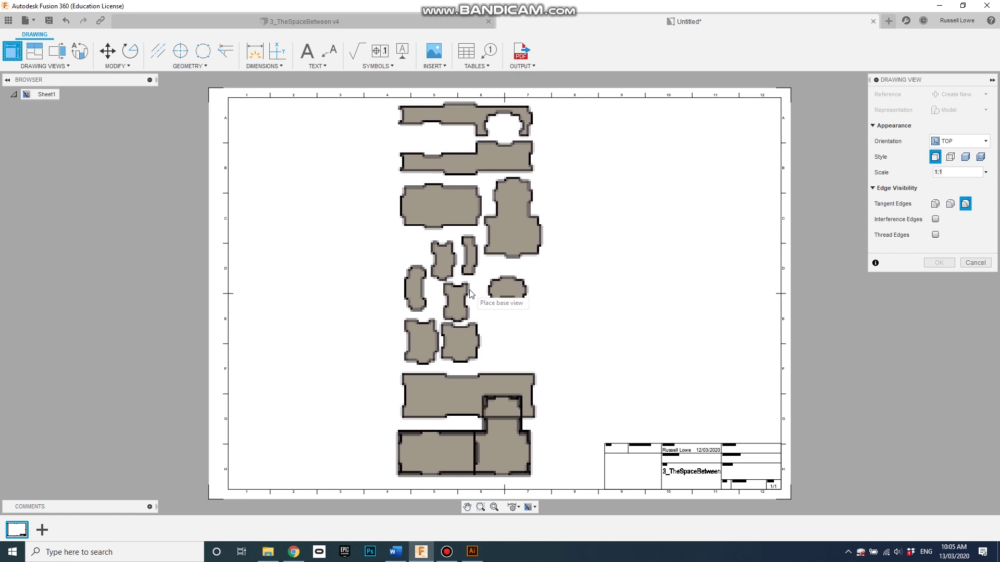
pyautogui.click(469, 294)
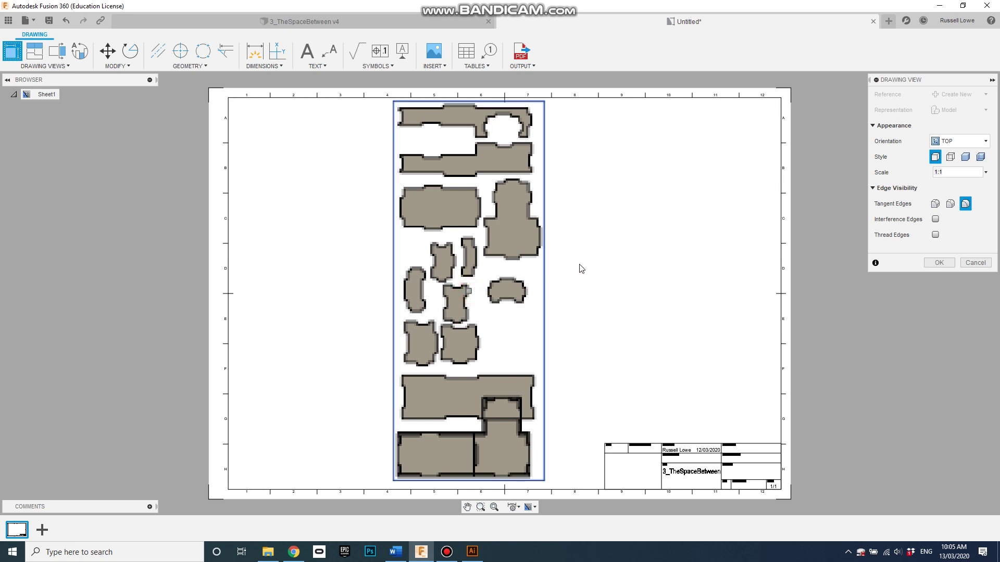
# Confirm the 1:1 parts view and start an Output PDF of All Sheets with Lineweights
pyautogui.click(940, 263)
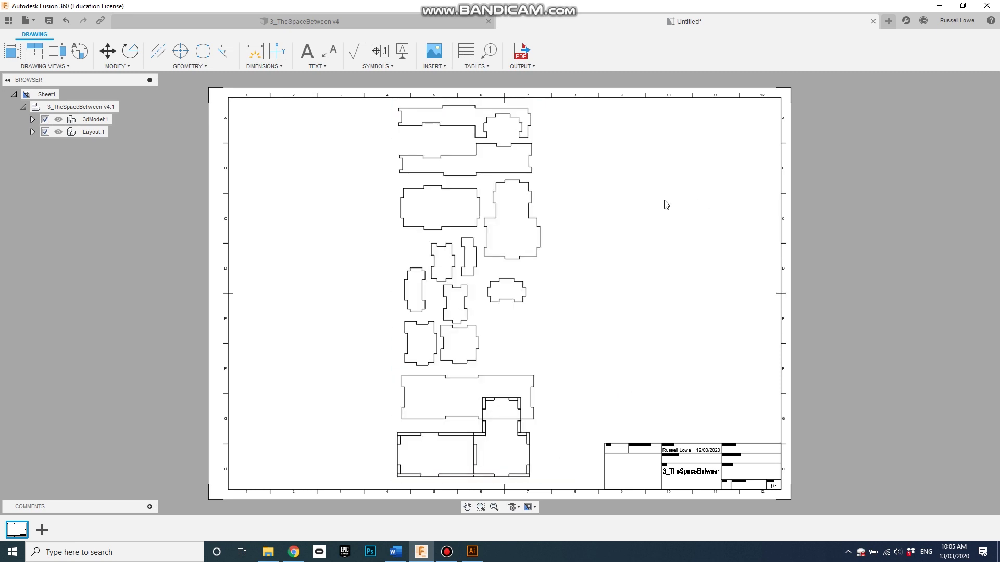
pyautogui.scroll(2, 581, 96)
pyautogui.scroll(2, 574, 278)
pyautogui.scroll(-2, 574, 278)
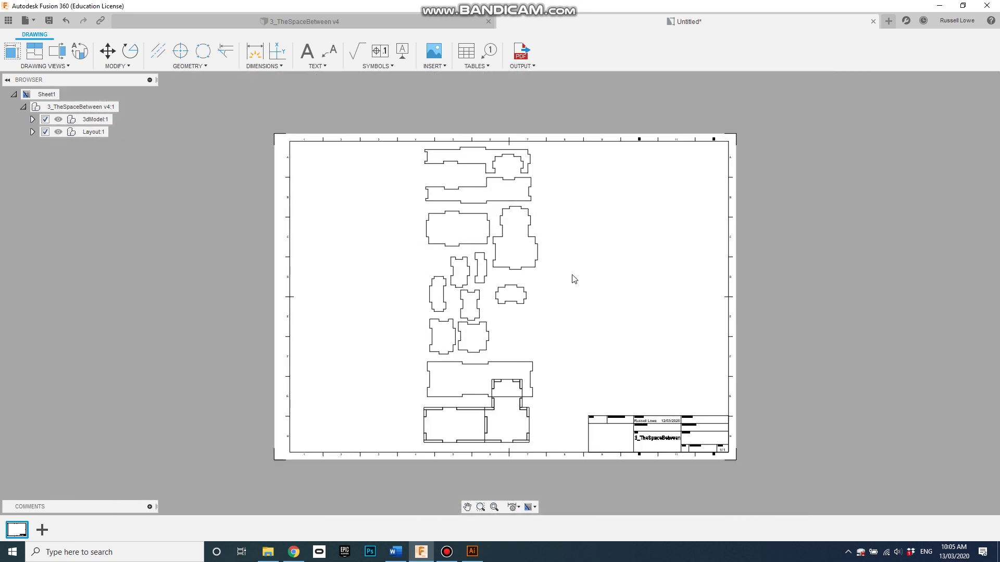
pyautogui.scroll(1, 651, 268)
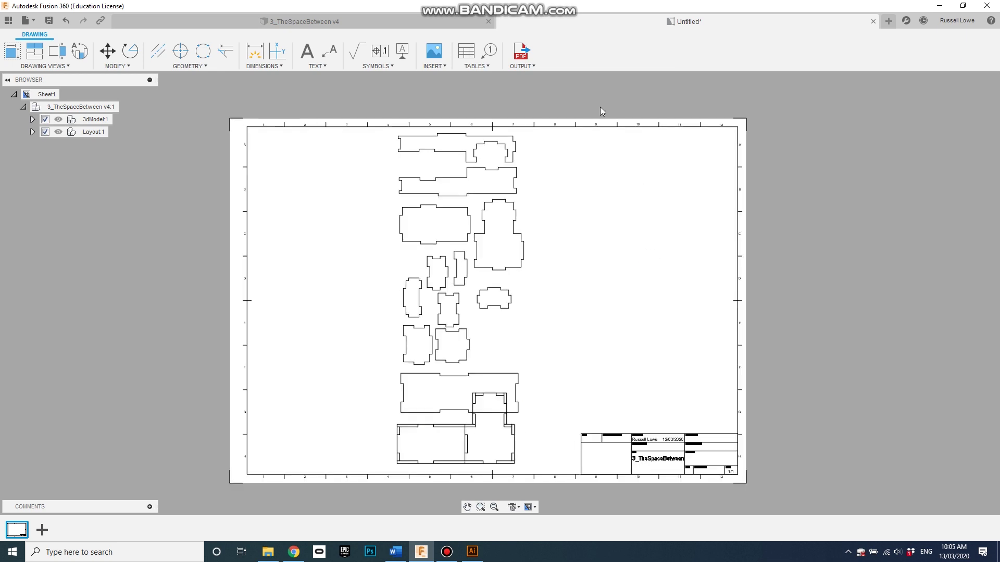
pyautogui.click(531, 66)
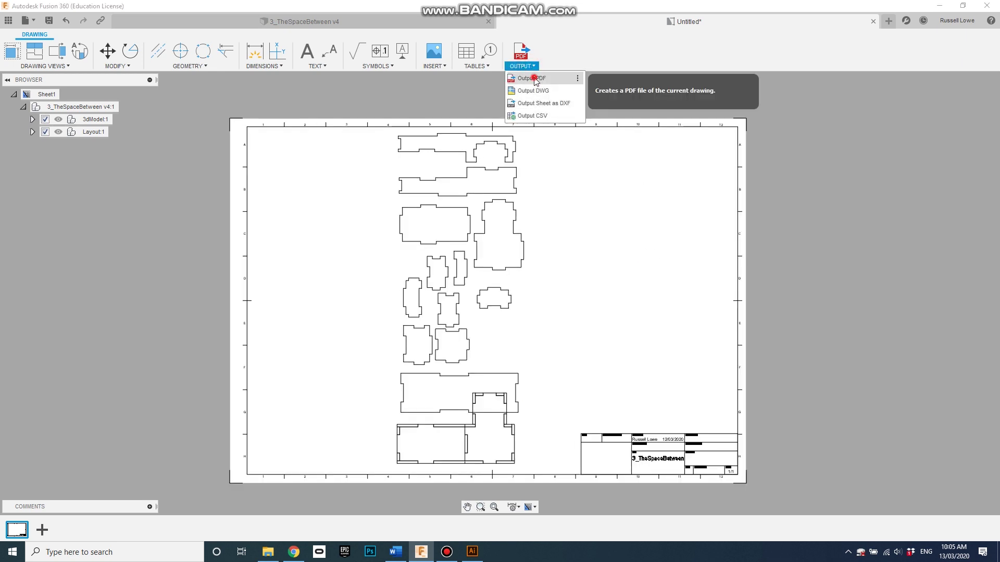
pyautogui.click(534, 79)
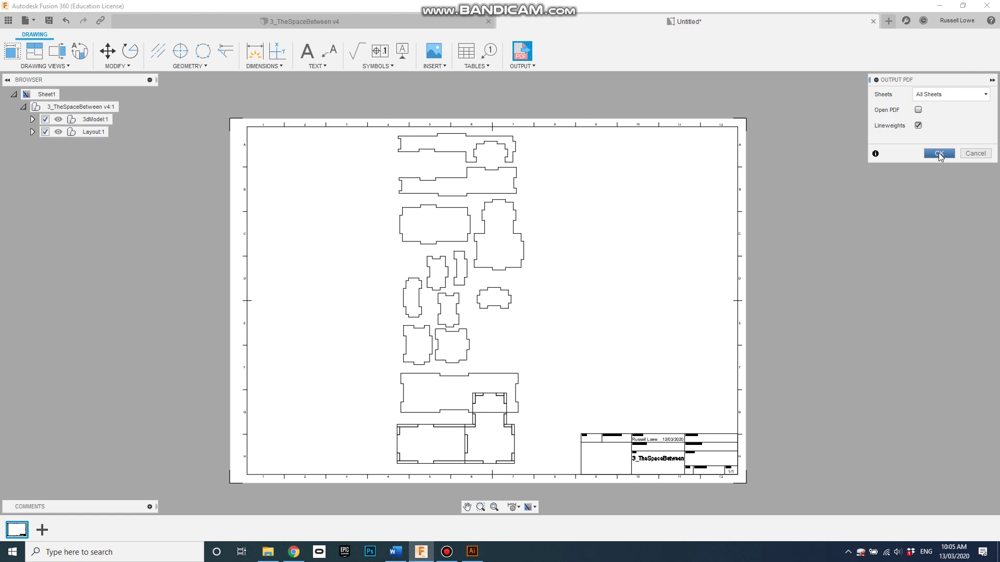
# Export the PDF as layoutFromF360.pdf into BENV1010 > RL_Tutorials > Fusion360
pyautogui.click(940, 154)
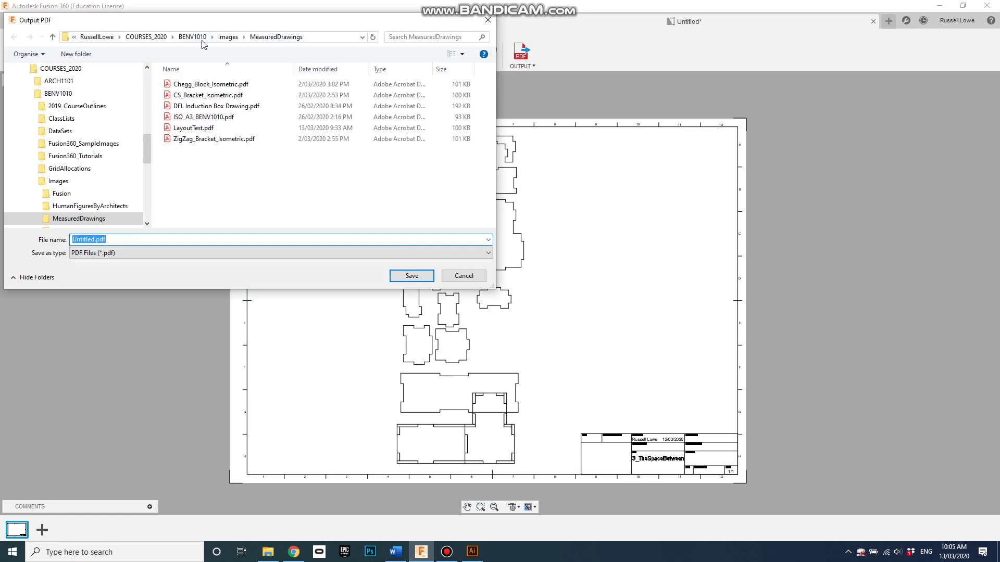
pyautogui.click(200, 39)
pyautogui.doubleClick(187, 184)
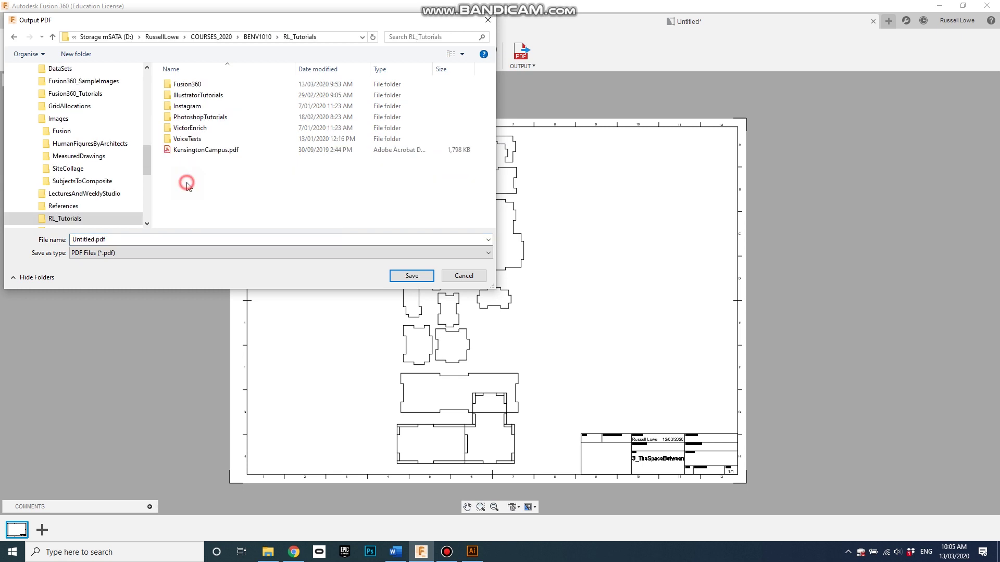
pyautogui.doubleClick(180, 85)
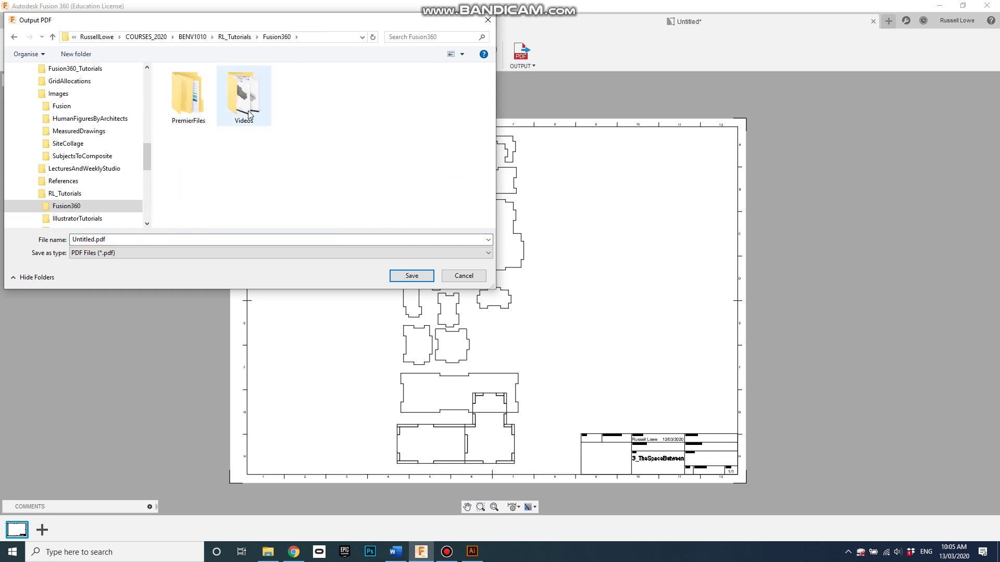
pyautogui.doubleClick(82, 240)
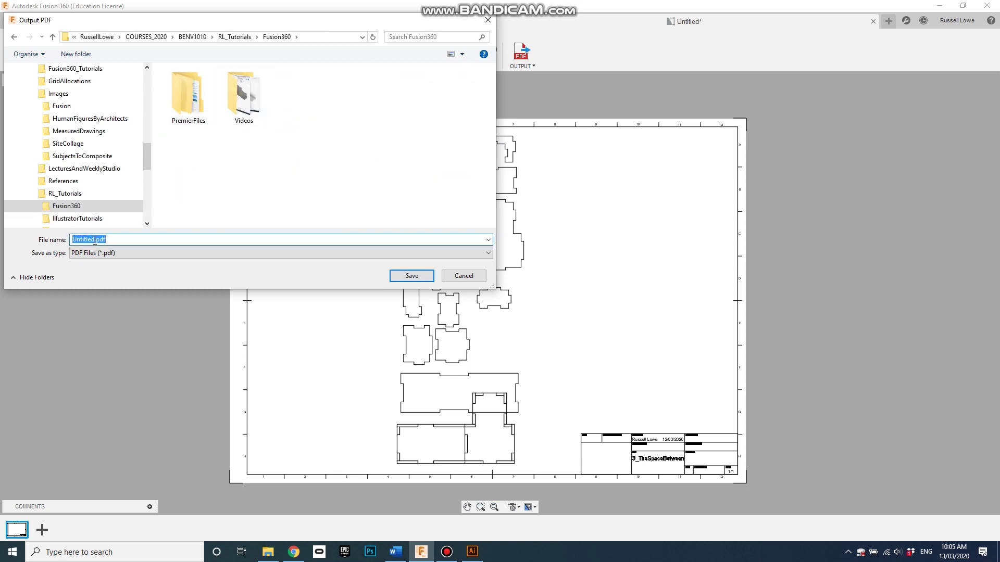
pyautogui.doubleClick(89, 241)
pyautogui.write('layoutFromF360')
pyautogui.click(399, 276)
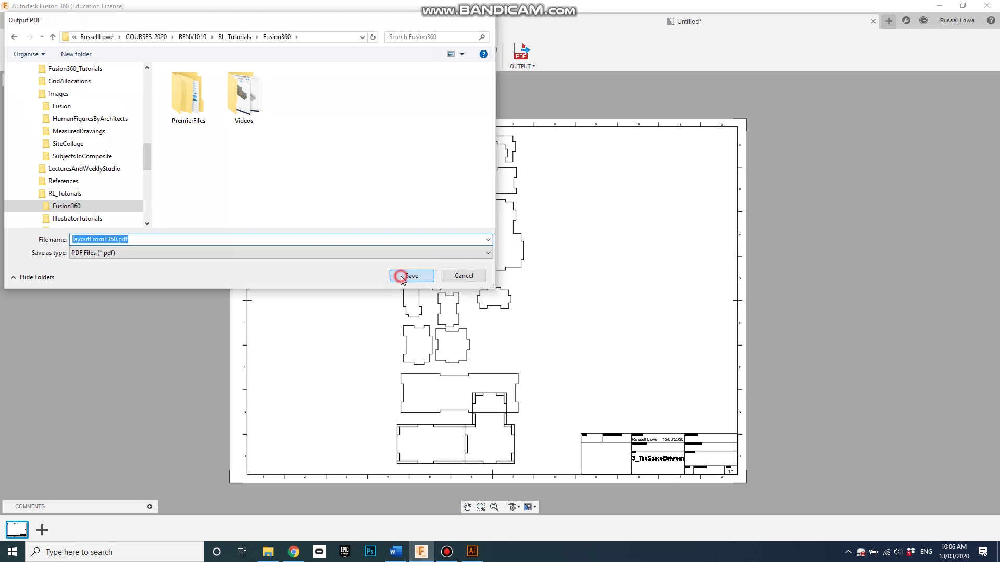
# Minimise Fusion 360, check Illustrator's recent files, then switch to the laser-cutter booking page in Chrome
pyautogui.click(940, 7)
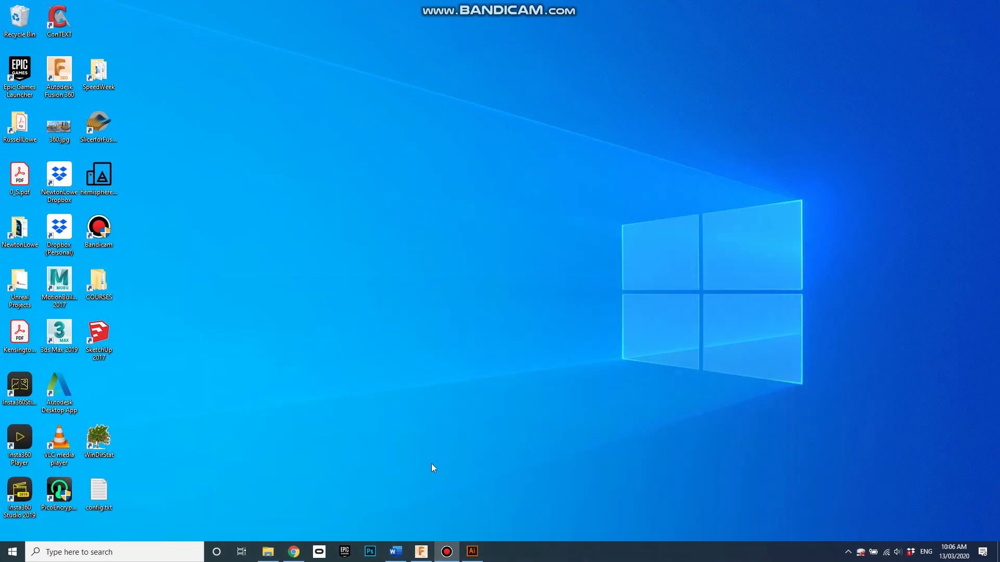
pyautogui.click(473, 552)
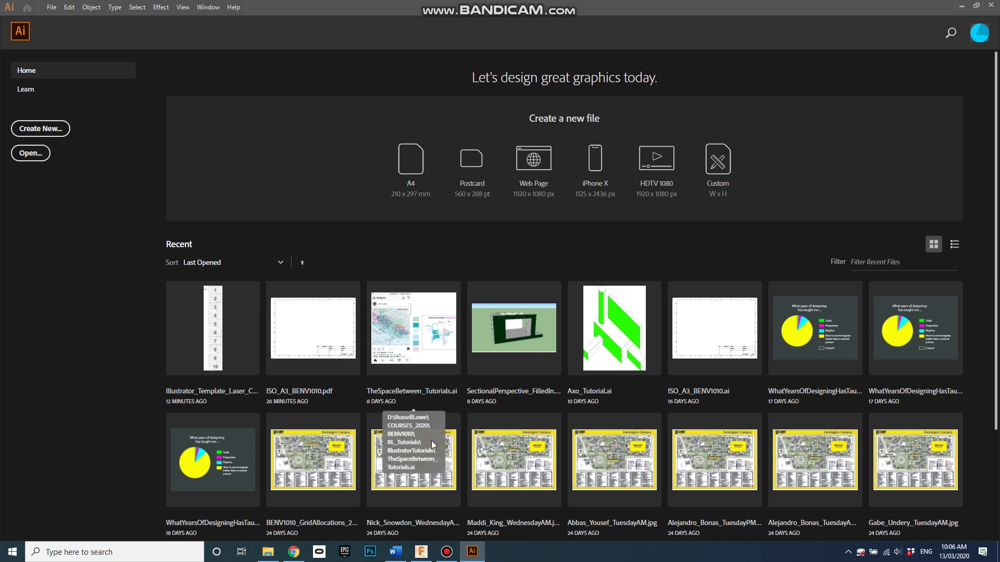
pyautogui.scroll(-1, 294, 517)
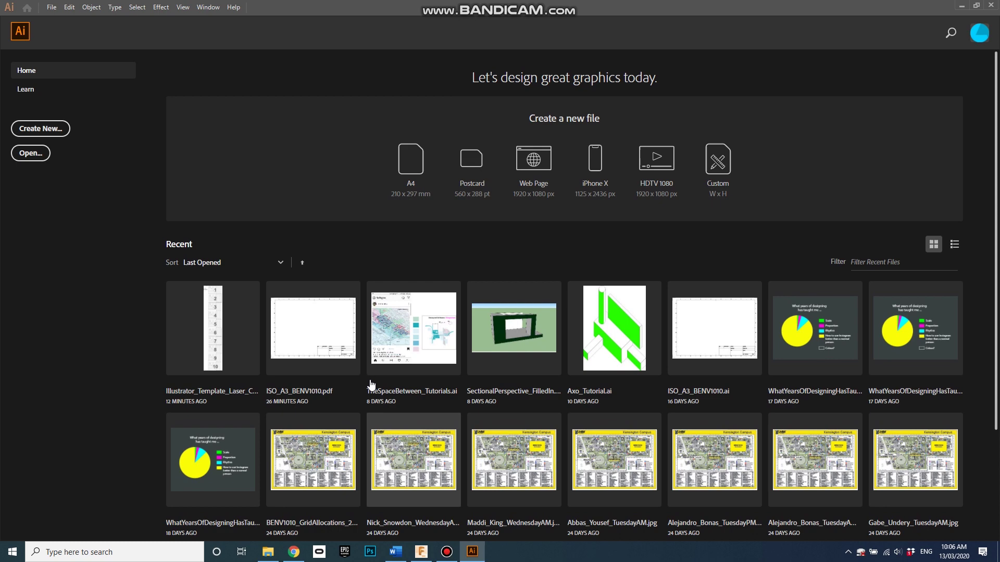
pyautogui.scroll(1, 294, 517)
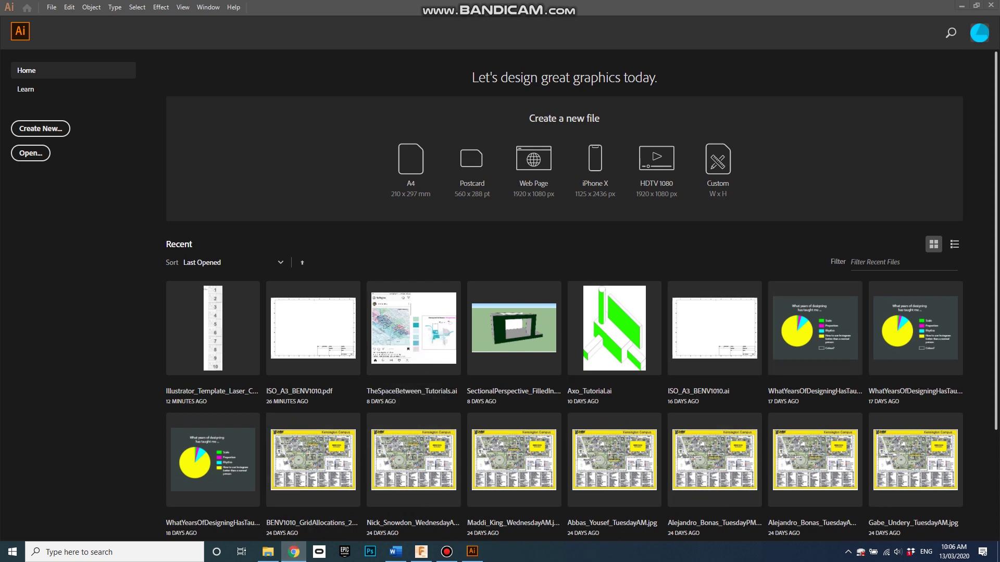
pyautogui.click(294, 552)
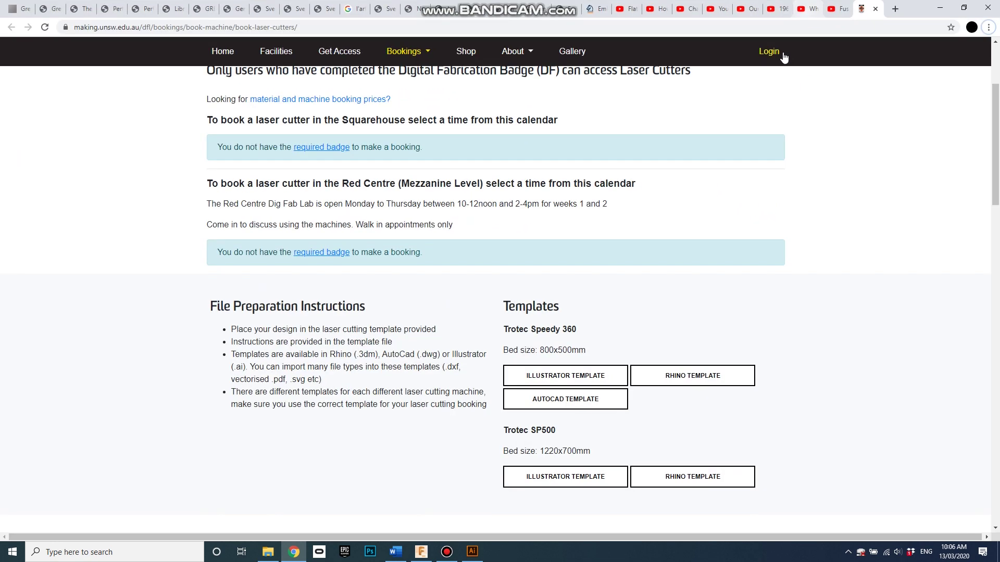
# Save the Trotec Speedy 360 Illustrator template into the Fusion360 folder, then minimise Chrome
pyautogui.scroll(-1, 781, 58)
pyautogui.scroll(4, 156, 117)
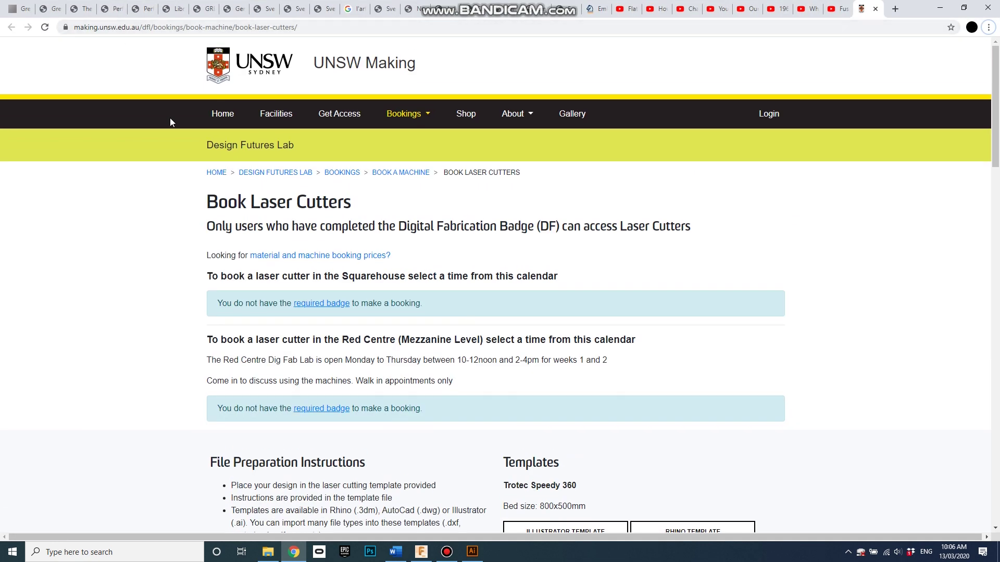
pyautogui.scroll(-1, 237, 172)
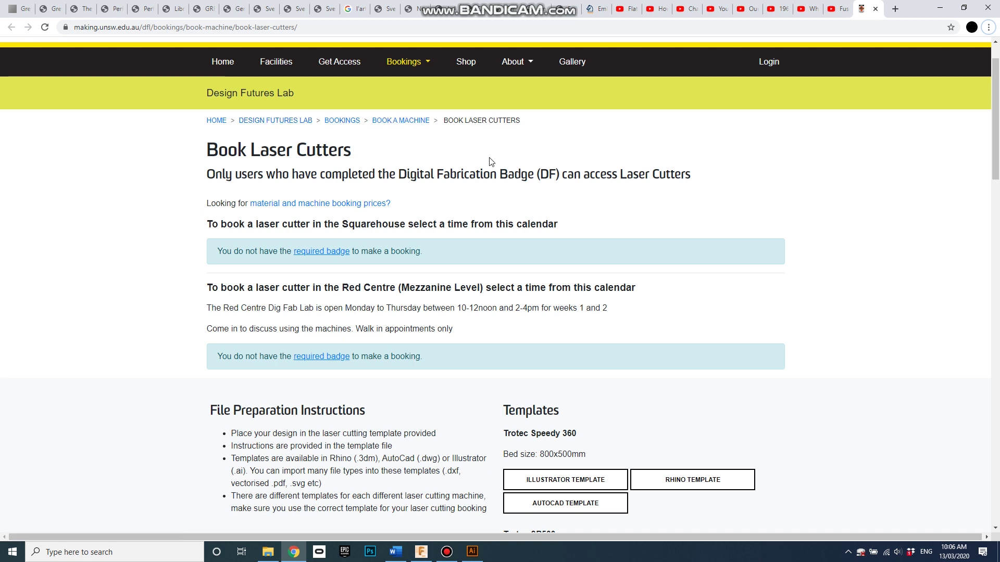
pyautogui.scroll(-2, 506, 339)
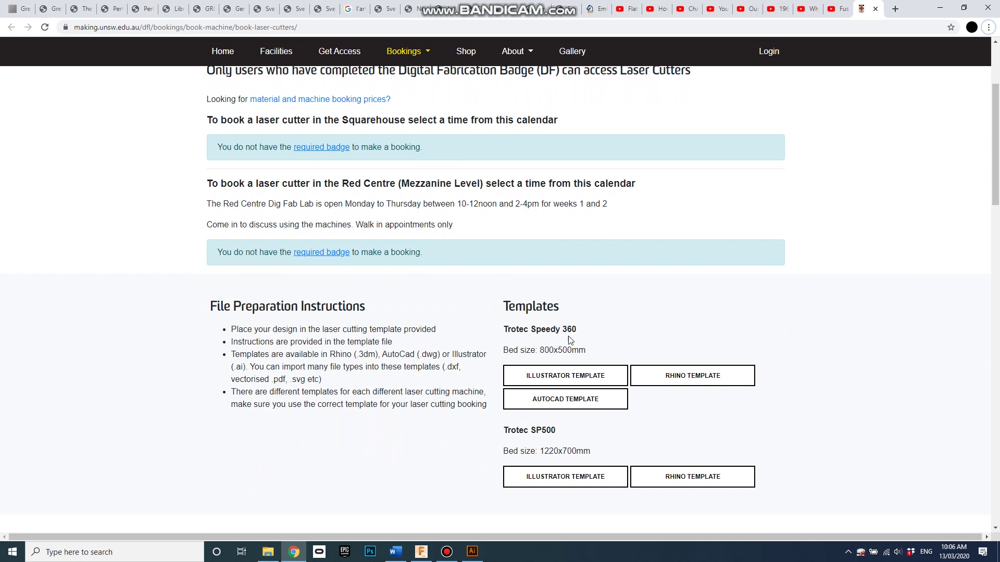
pyautogui.click(564, 377)
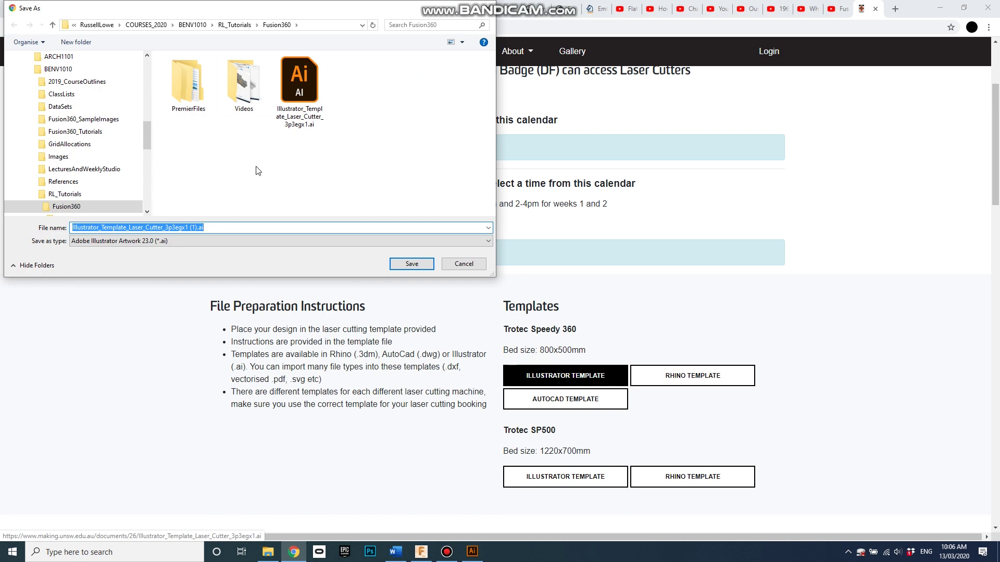
pyautogui.click(419, 266)
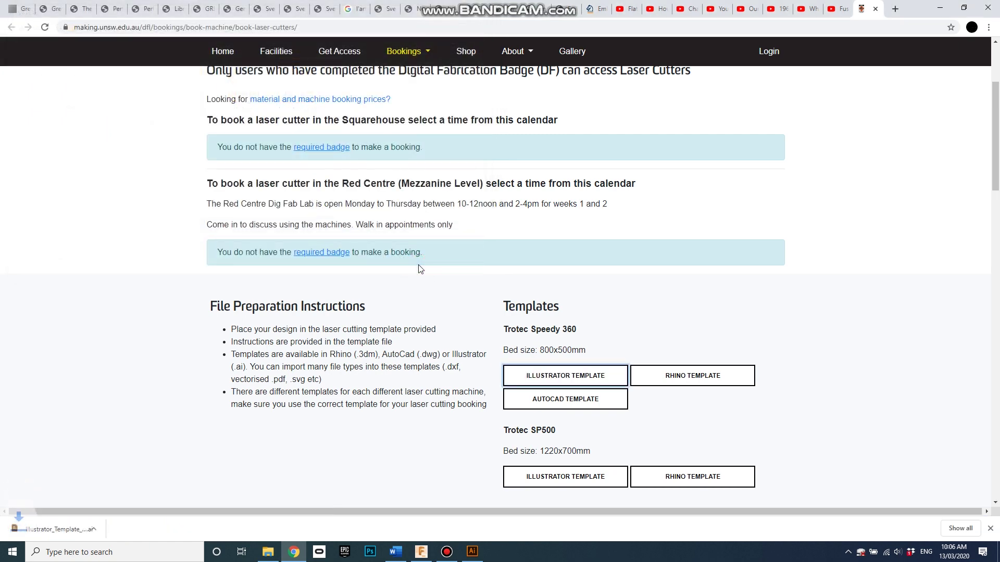
pyautogui.click(942, 8)
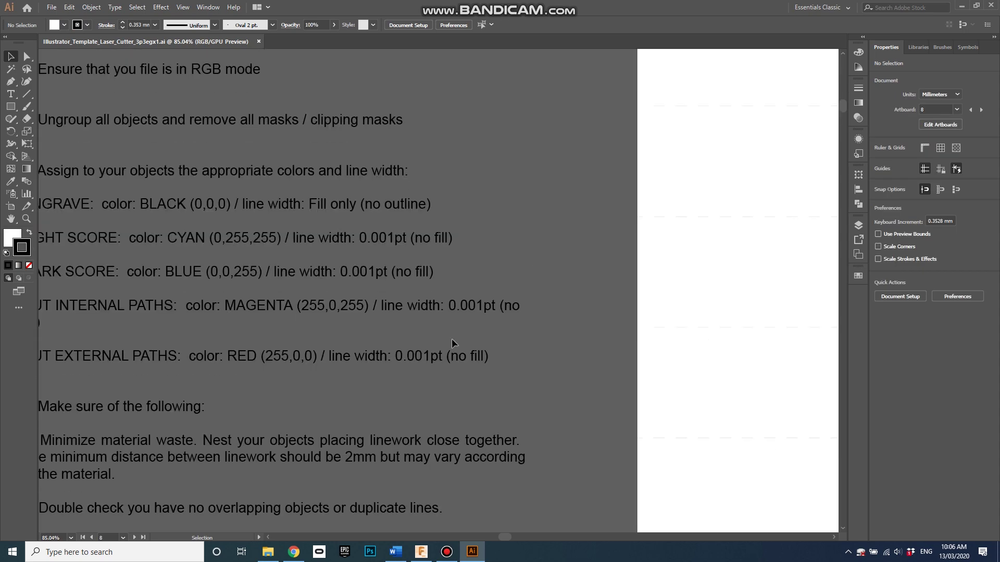
# Zoom out to survey the template's numbered artboards, then zoom back in on the instructions text
pyautogui.scroll(-5, 419, 333)
pyautogui.scroll(-2, 359, 308)
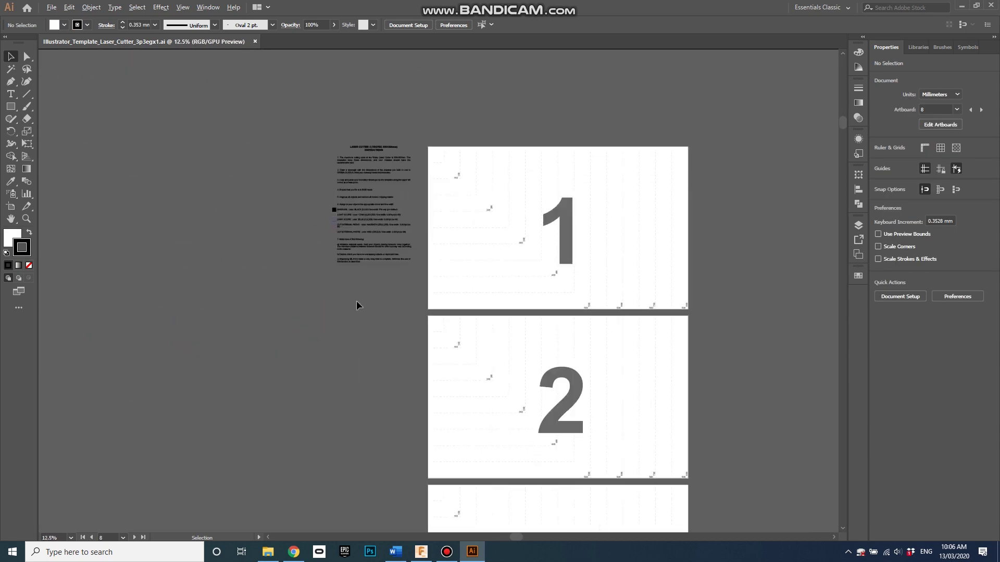
pyautogui.scroll(-2, 448, 380)
pyautogui.scroll(-4, 463, 361)
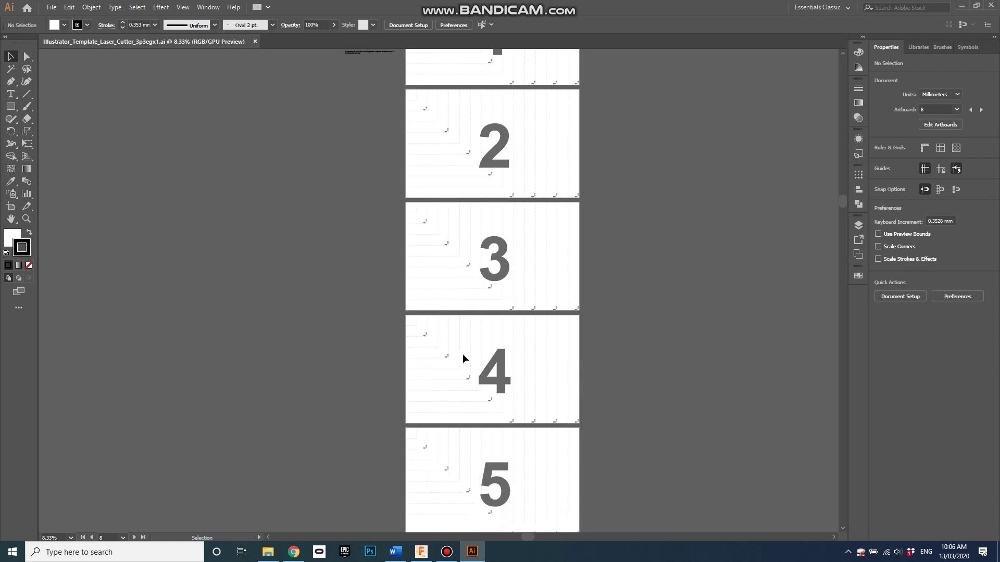
pyautogui.scroll(7, 509, 446)
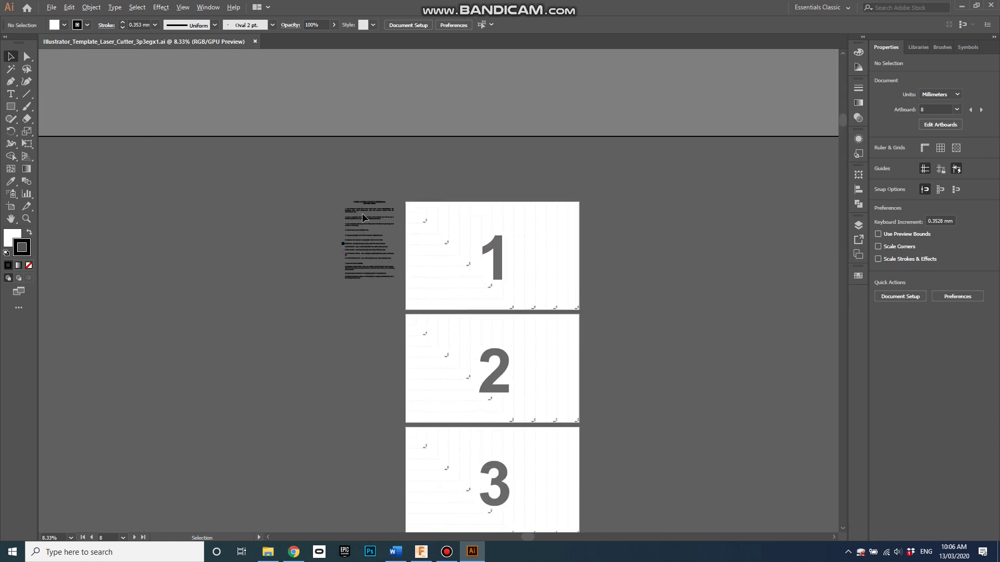
pyautogui.scroll(3, 363, 249)
pyautogui.scroll(2, 397, 161)
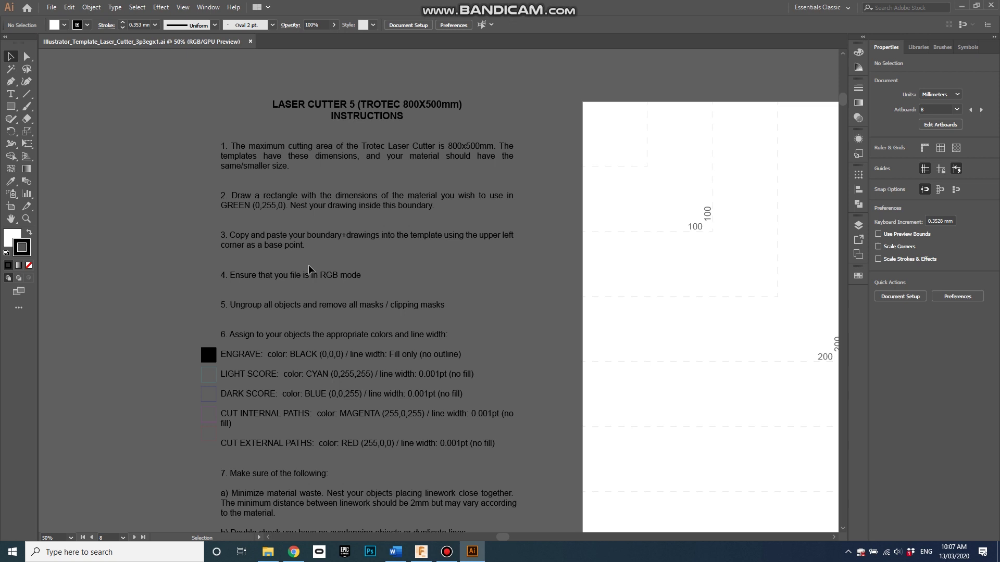
pyautogui.scroll(-2, 309, 269)
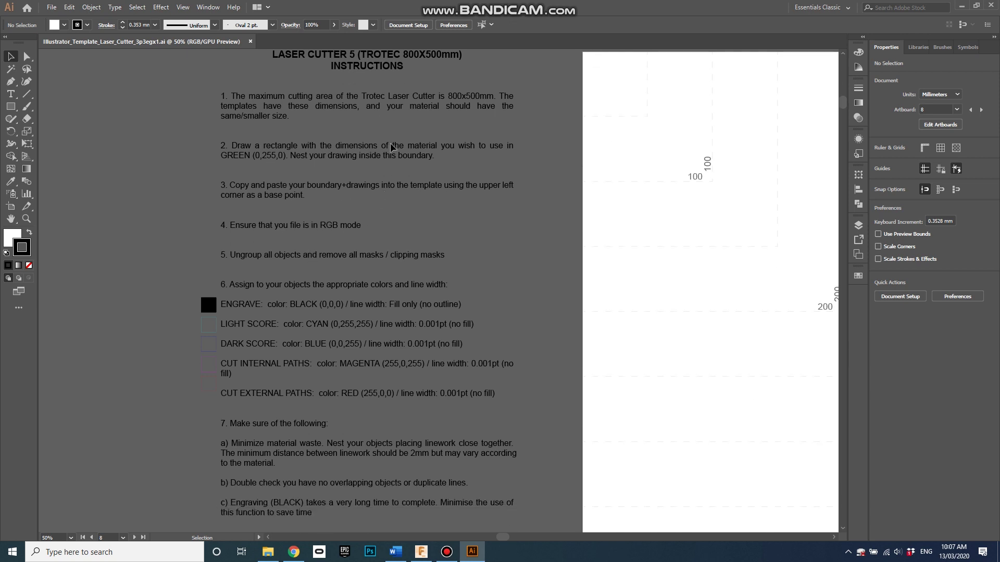
pyautogui.scroll(-1, 301, 284)
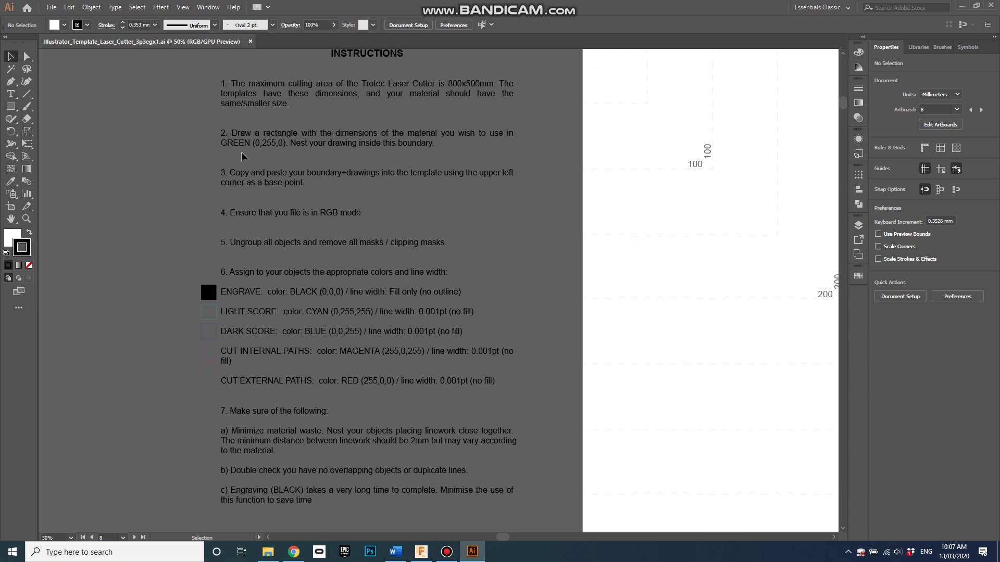
# Unlock the Template layer and select the five colour sample squares beside the instructions
pyautogui.scroll(-2, 240, 278)
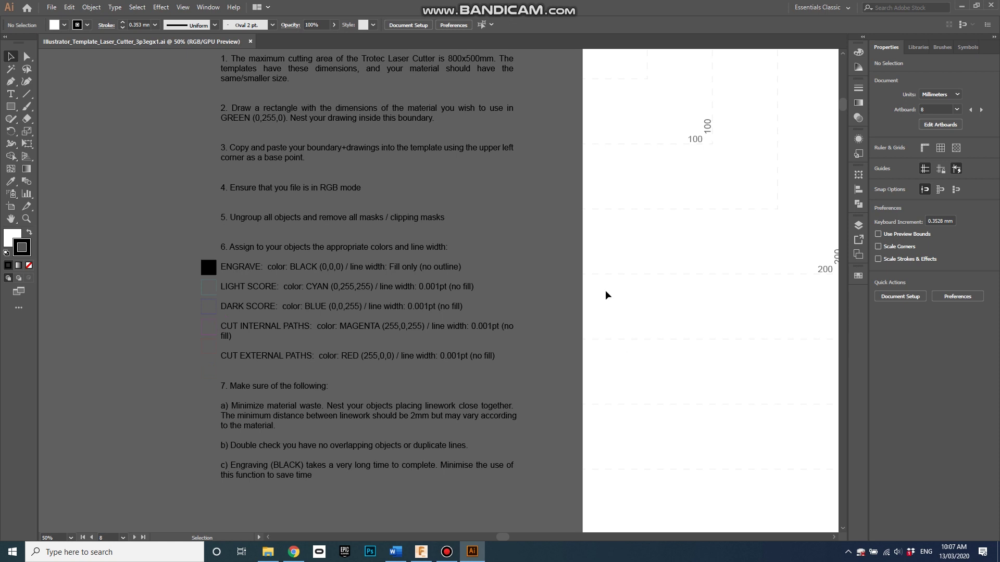
pyautogui.click(858, 225)
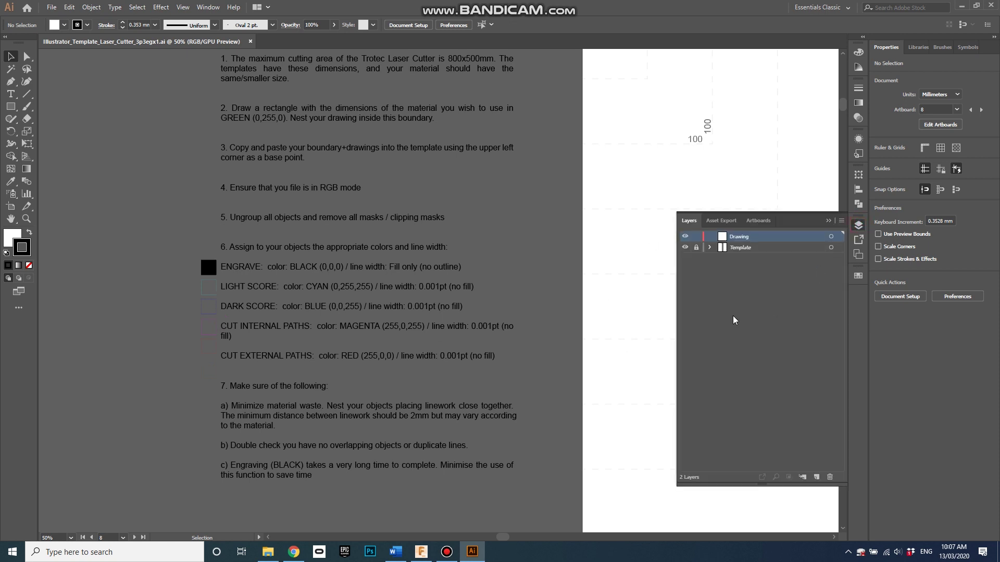
pyautogui.click(696, 248)
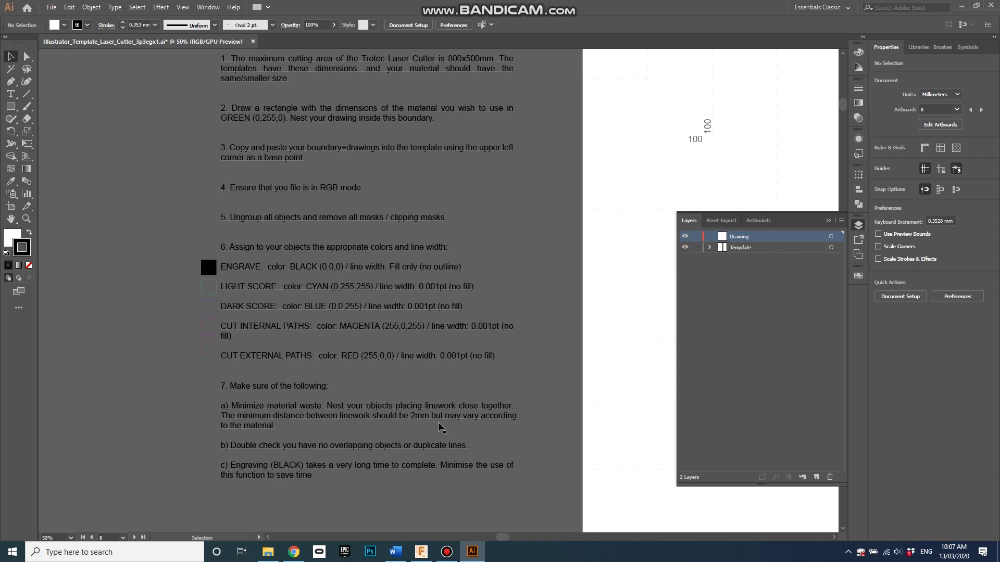
pyautogui.moveTo(149, 235); pyautogui.dragTo(212, 378)
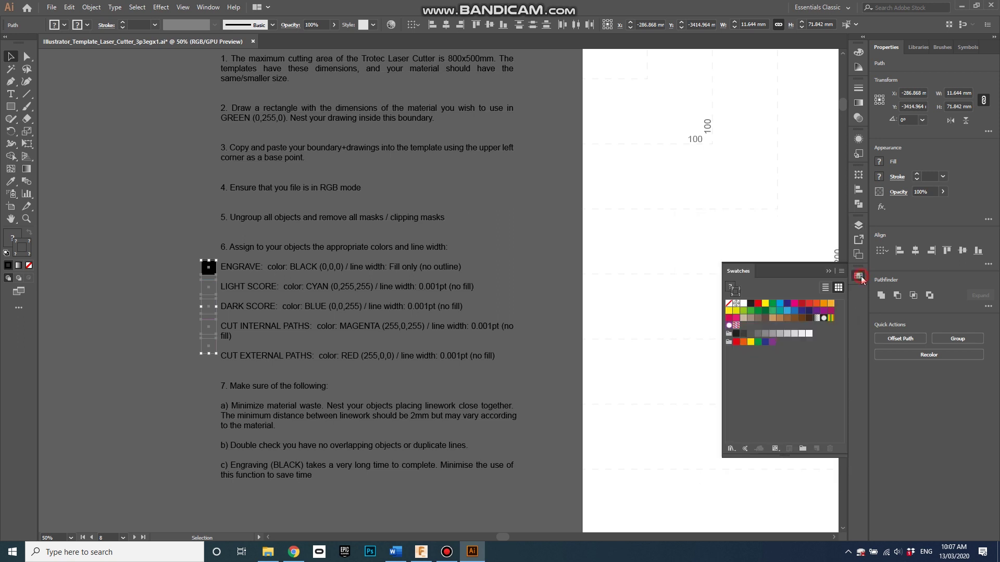
# Make a new colour group named LaserColours from the selected sample squares
pyautogui.click(803, 448)
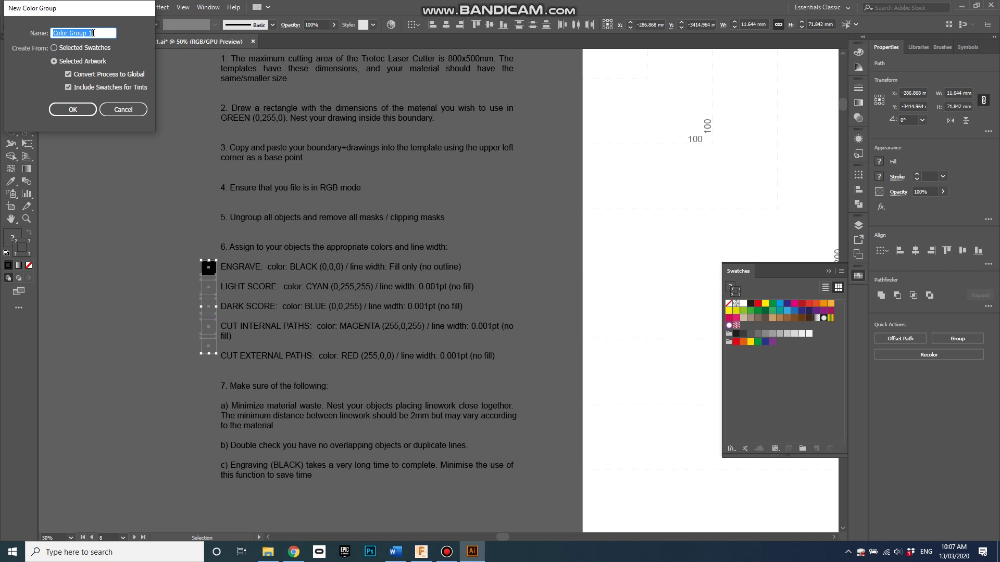
pyautogui.moveTo(101, 33); pyautogui.dragTo(34, 34)
pyautogui.write('LaserColours')
pyautogui.click(71, 108)
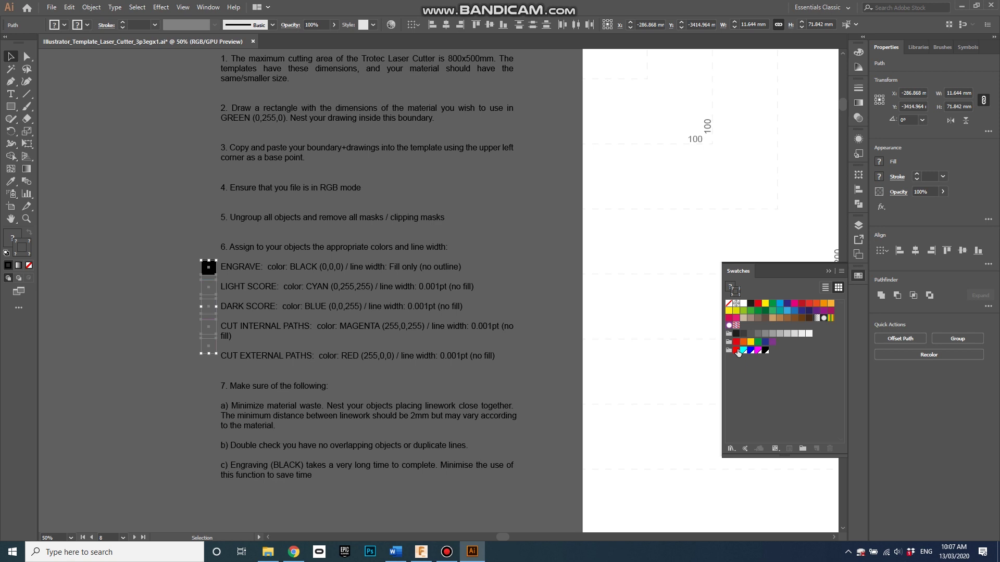
pyautogui.scroll(2, 384, 254)
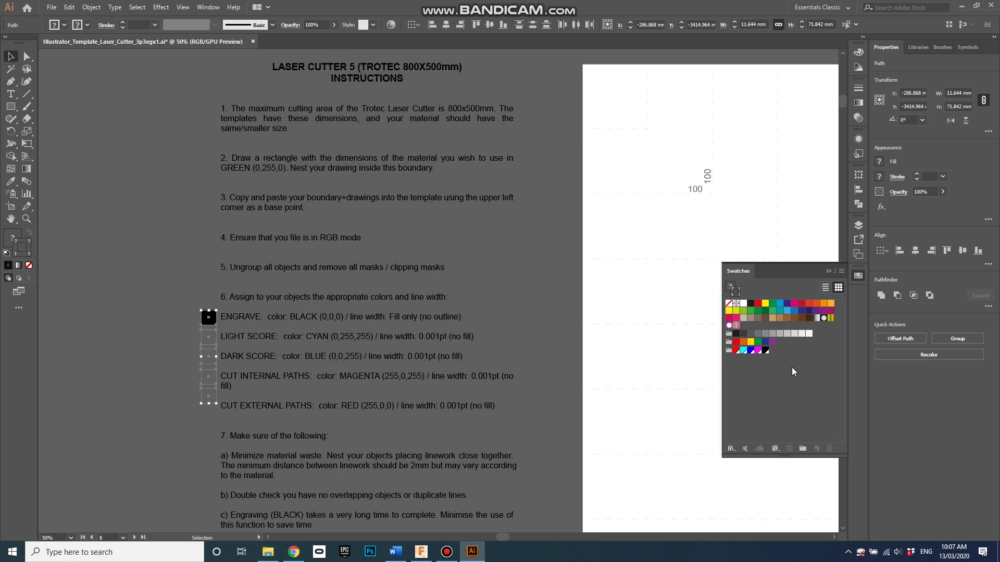
# Re-lock the Template layer in the Layers panel and make Drawing the active layer
pyautogui.click(727, 351)
pyautogui.click(860, 225)
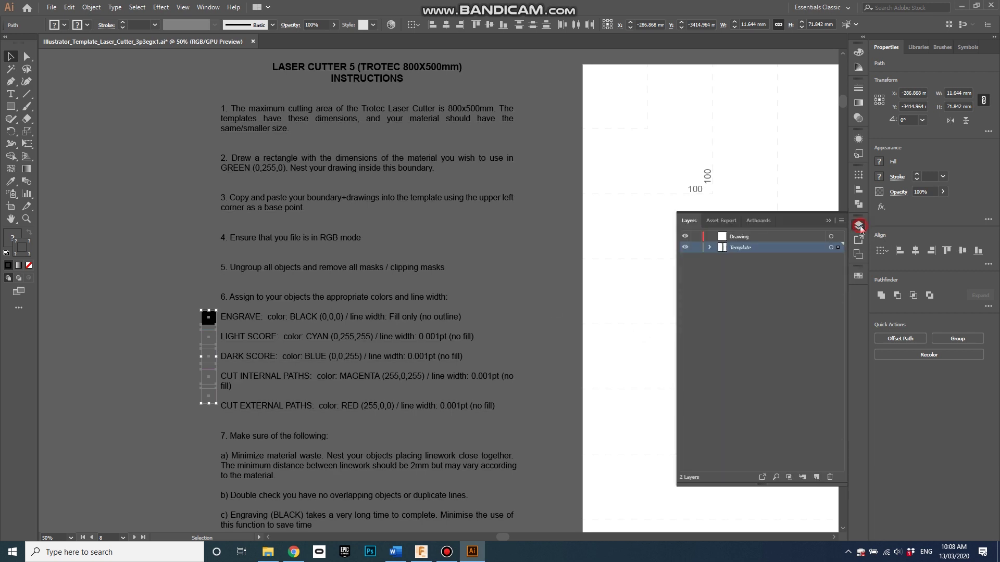
pyautogui.click(696, 248)
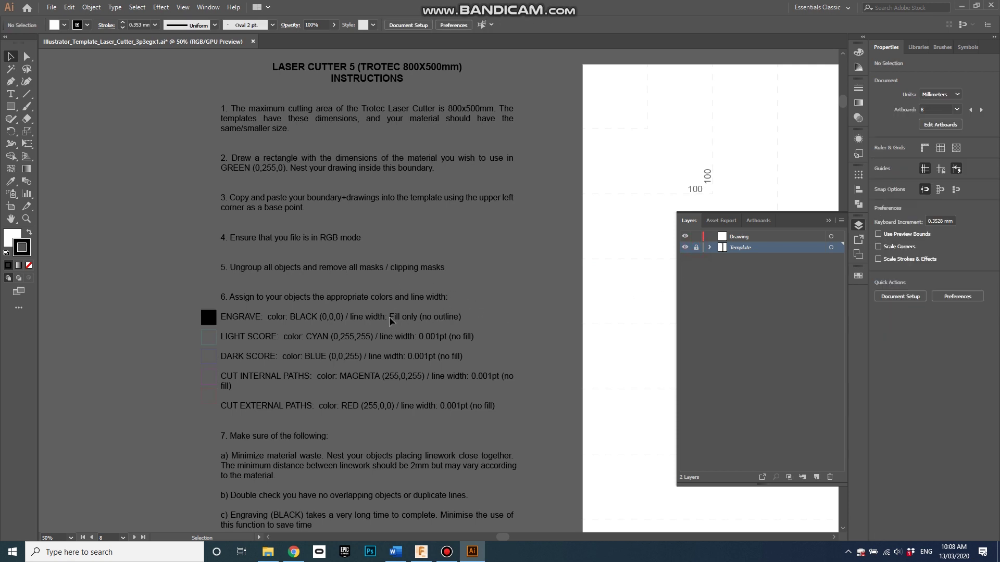
pyautogui.scroll(-1, 390, 320)
pyautogui.scroll(1, 390, 321)
pyautogui.scroll(-2, 390, 320)
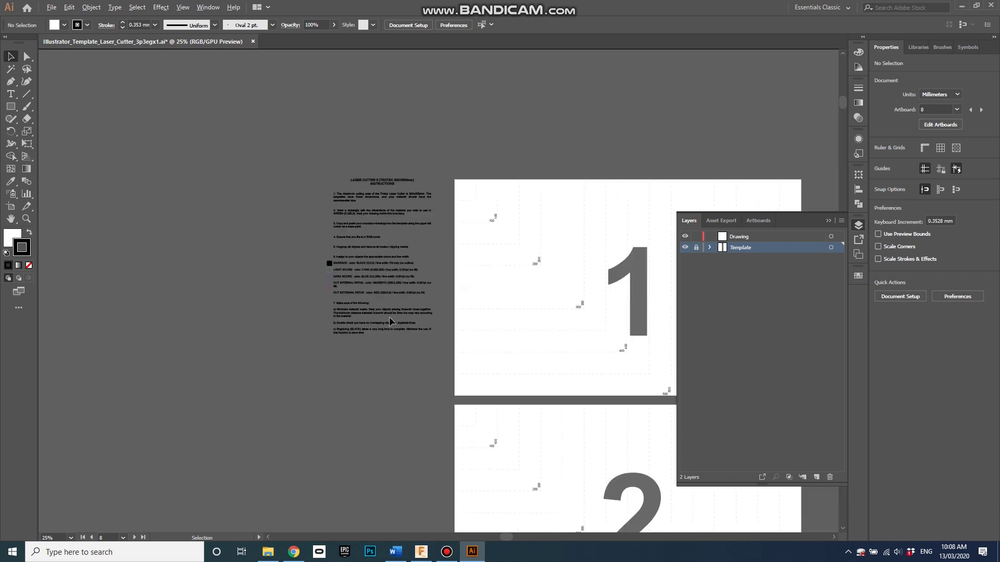
pyautogui.scroll(-1, 389, 316)
pyautogui.scroll(2, 607, 233)
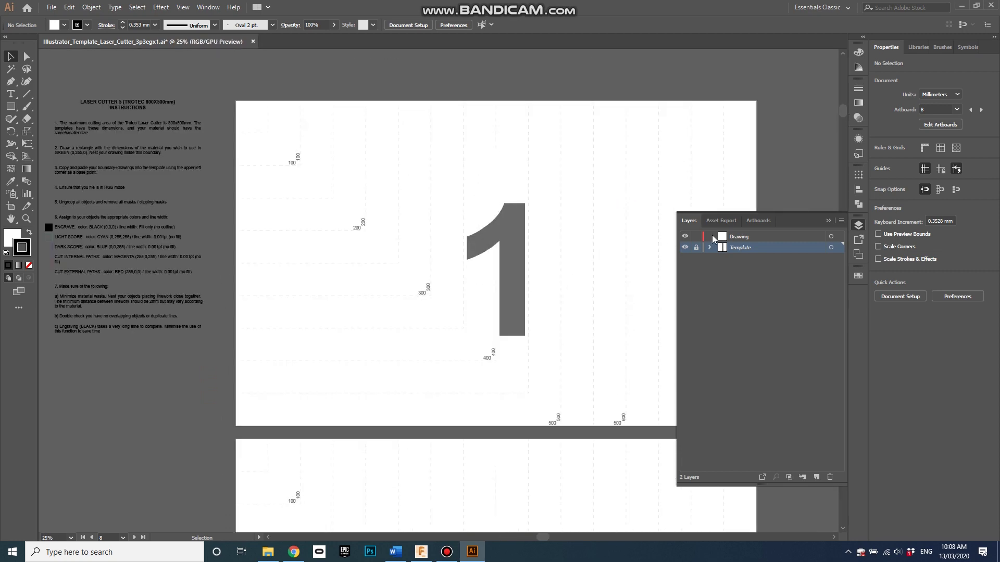
pyautogui.click(745, 240)
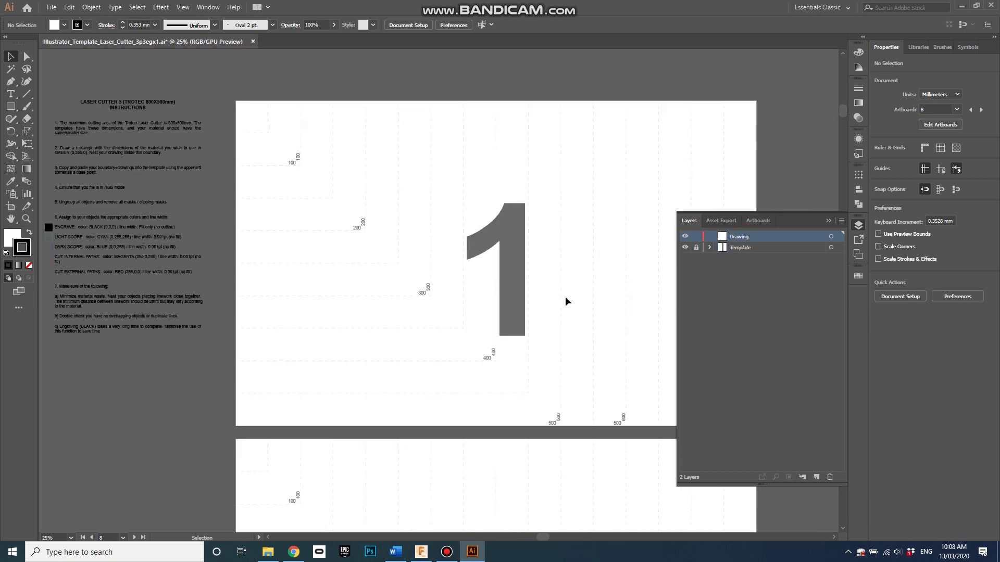
# Draw a rectangle from artboard 1's top-left corner and set its fill to None
pyautogui.press('m')
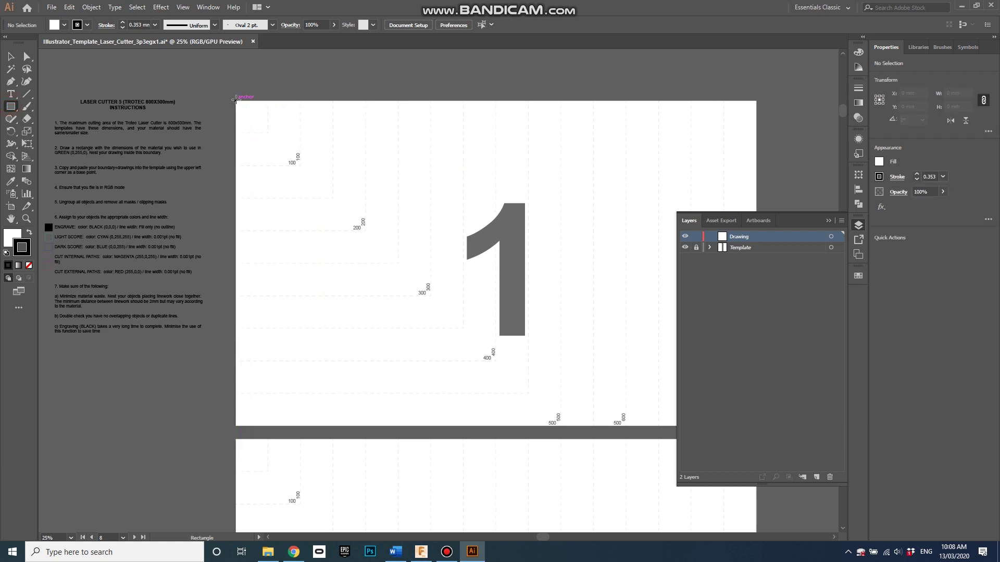
pyautogui.moveTo(236, 100)
pyautogui.mouseDown()
pyautogui.moveTo(366, 196)
pyautogui.moveTo(523, 201)
pyautogui.moveTo(590, 227)
pyautogui.mouseUp()
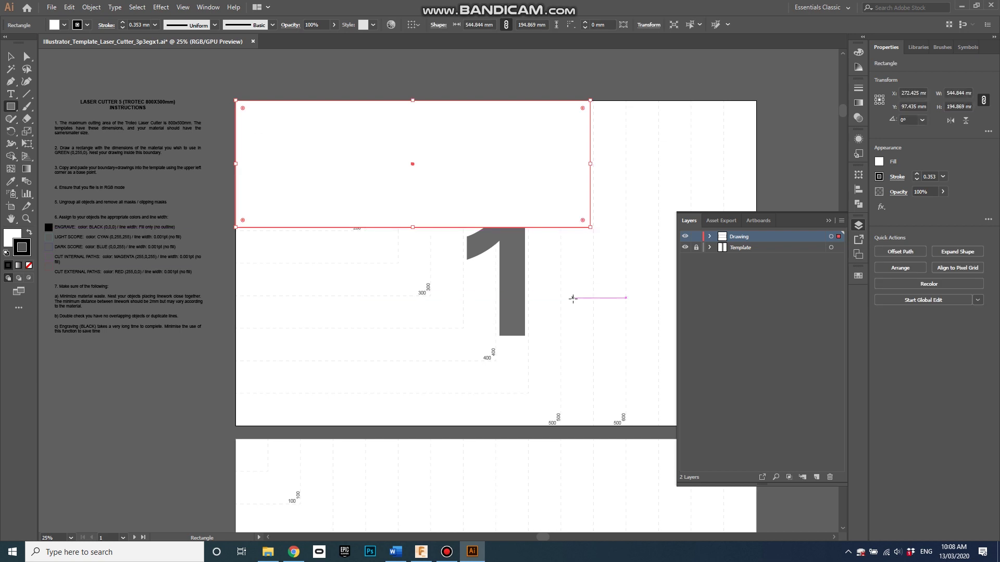
pyautogui.click(8, 239)
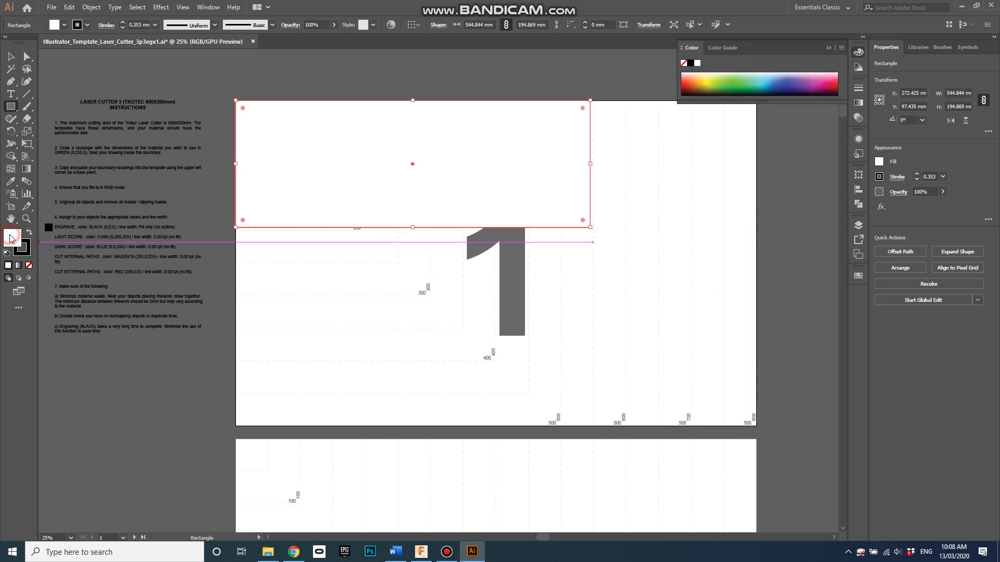
pyautogui.click(30, 267)
# Create a global RGB 0,255,0 green swatch and apply it to the rectangle's stroke
pyautogui.click(29, 255)
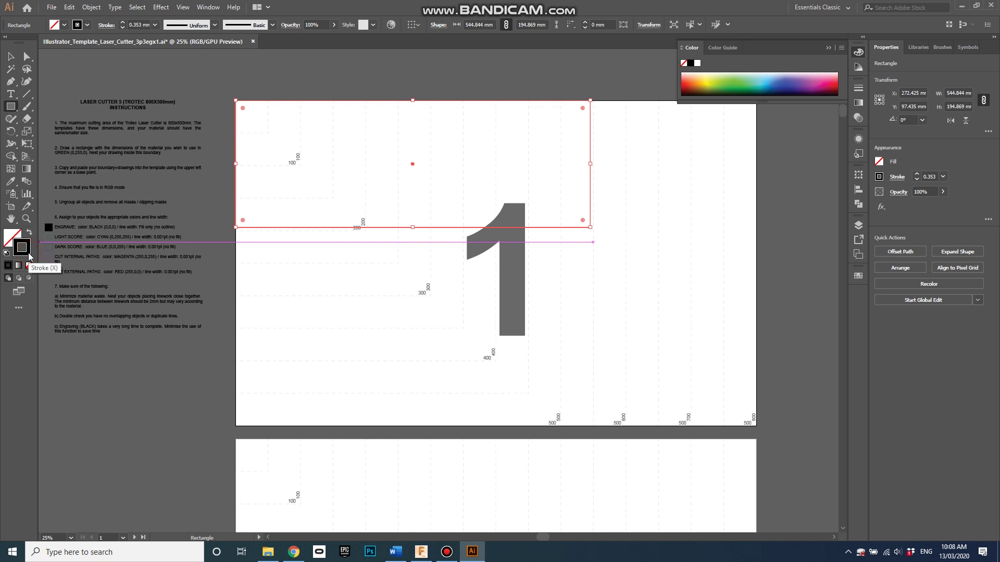
pyautogui.click(859, 277)
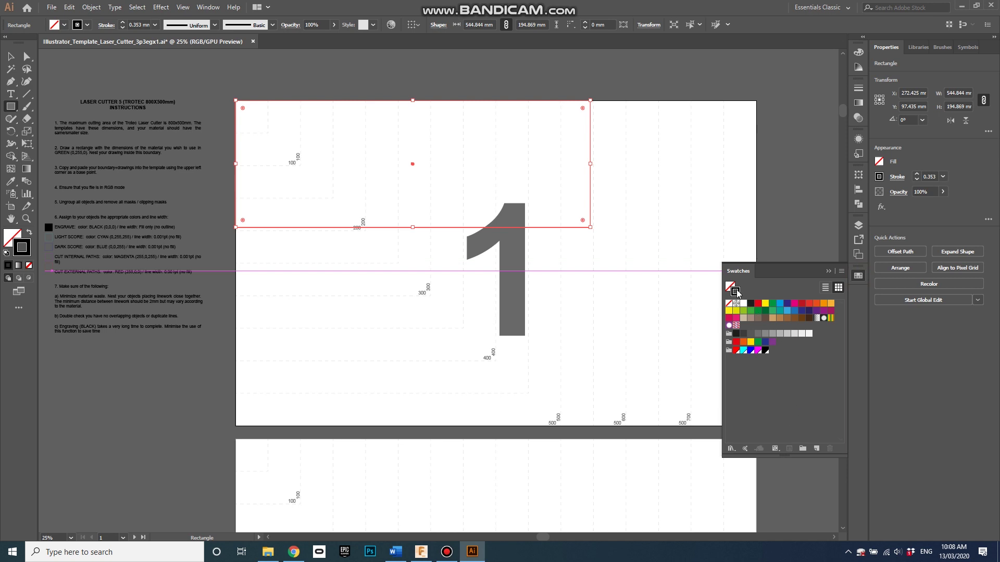
pyautogui.click(816, 449)
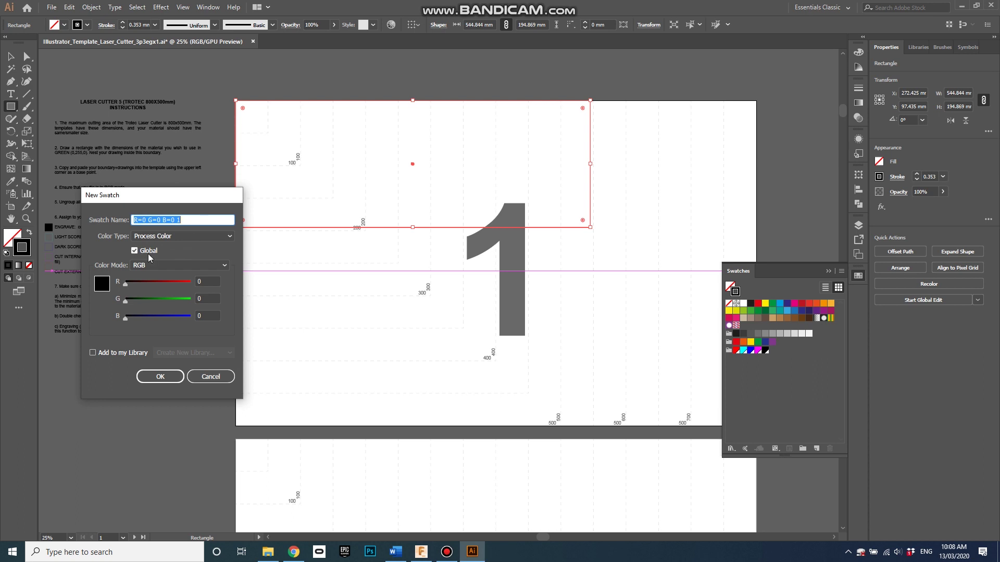
pyautogui.click(212, 299)
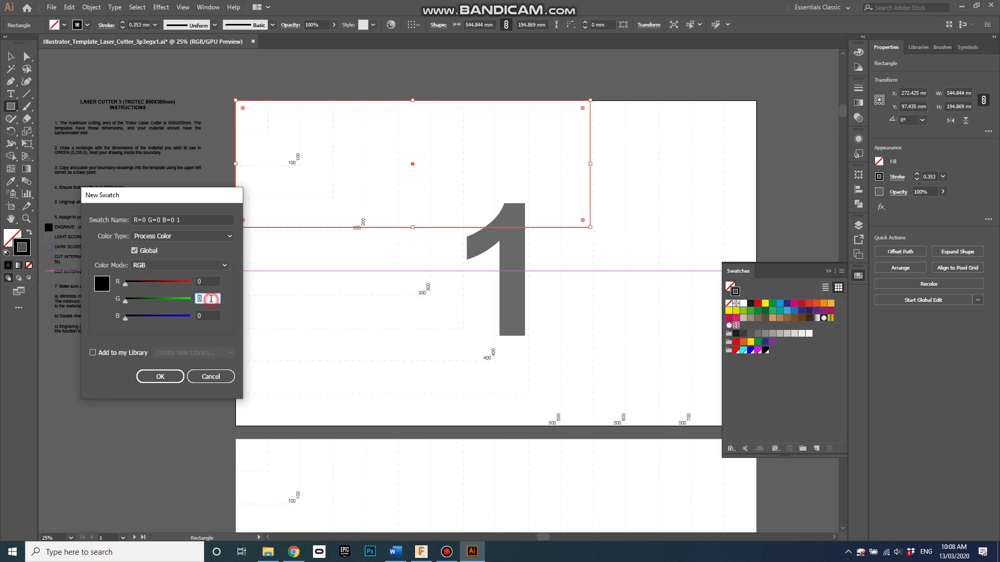
pyautogui.write('255')
pyautogui.click(212, 281)
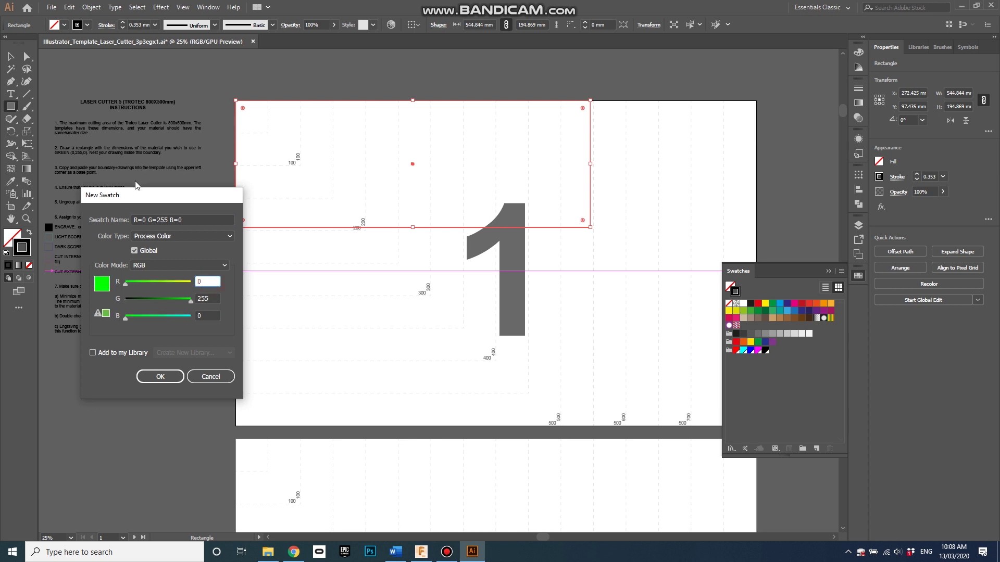
pyautogui.click(163, 377)
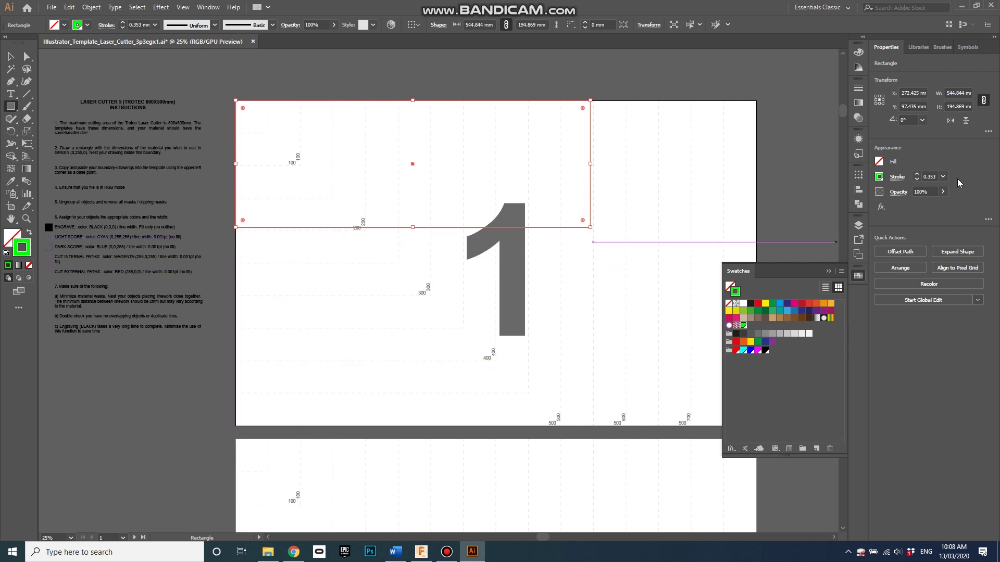
# Set the rectangle's stroke weight to 1 mm and reselect it with the Selection tool
pyautogui.click(917, 174)
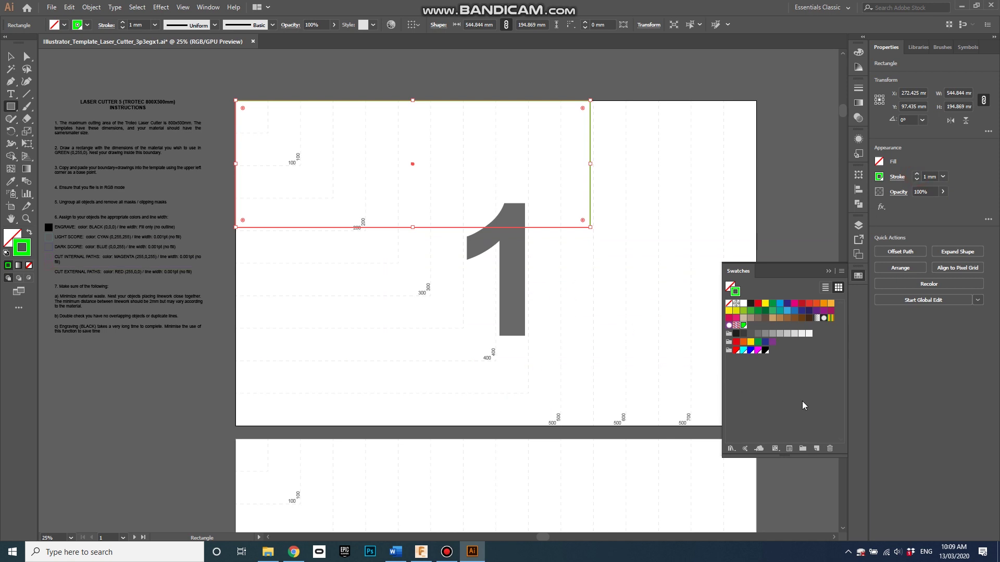
pyautogui.click(828, 272)
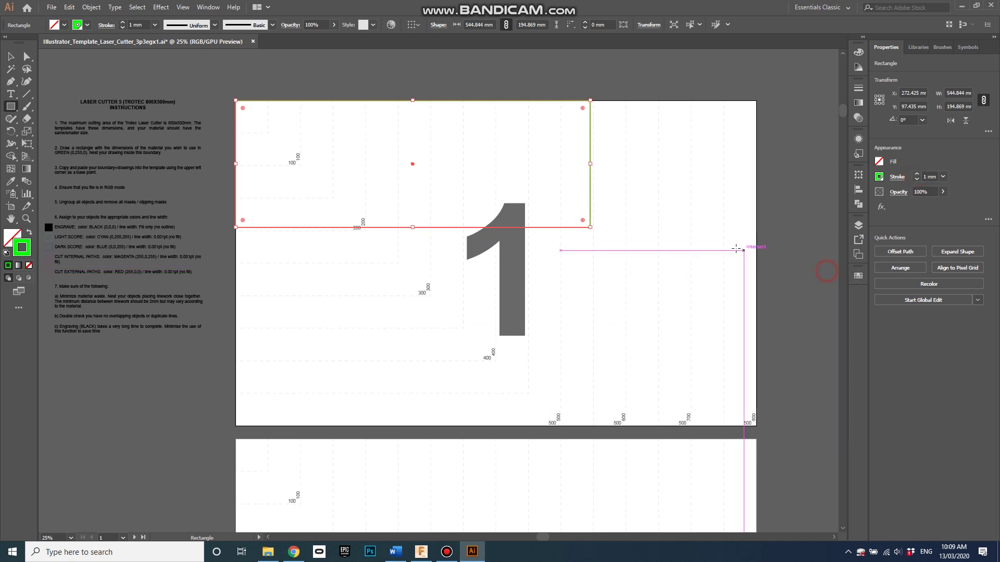
pyautogui.click(11, 56)
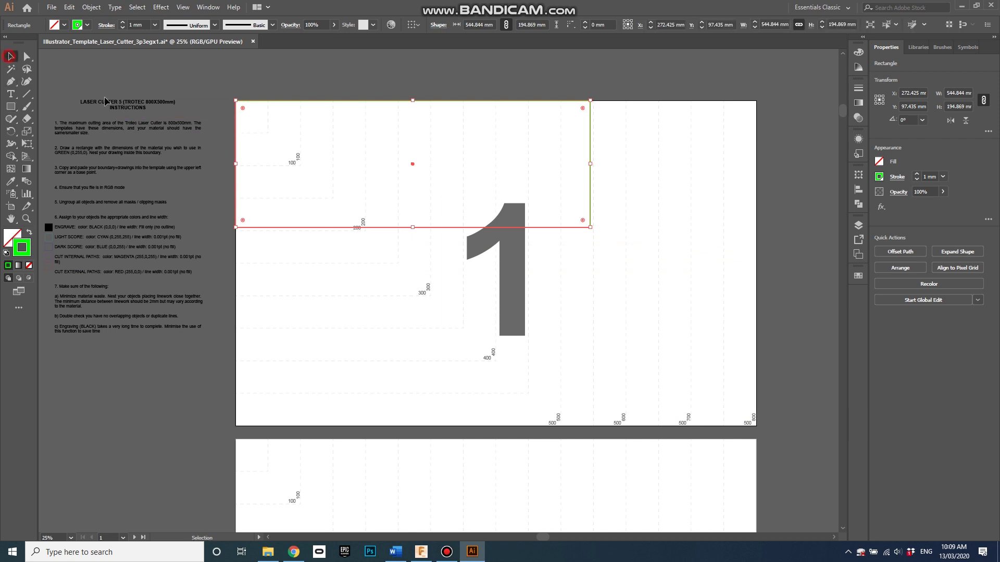
pyautogui.click(319, 72)
pyautogui.click(311, 227)
# Unlink the width and height proportions and set the rectangle's width to 400 mm
pyautogui.click(438, 25)
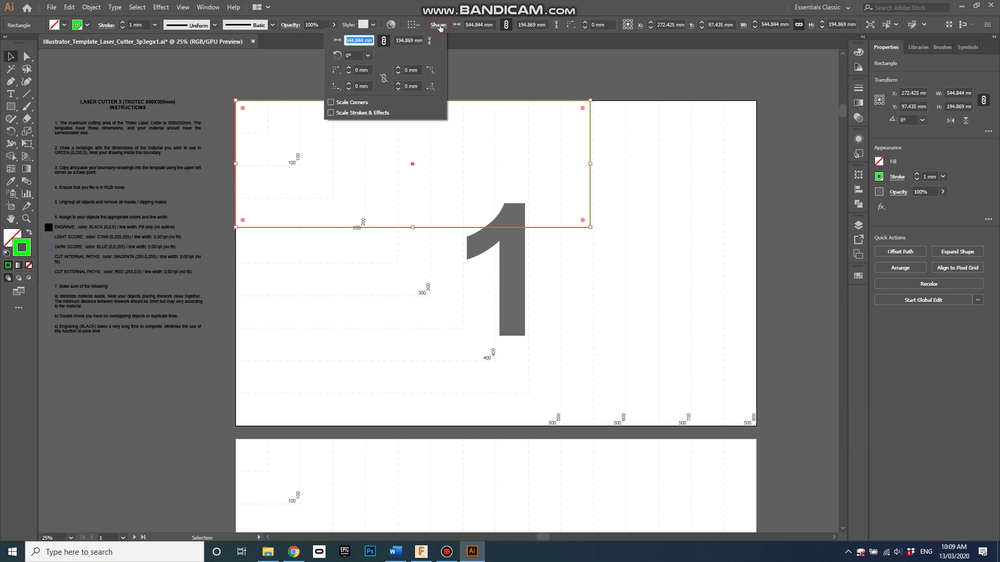
pyautogui.click(355, 40)
pyautogui.doubleClick(355, 40)
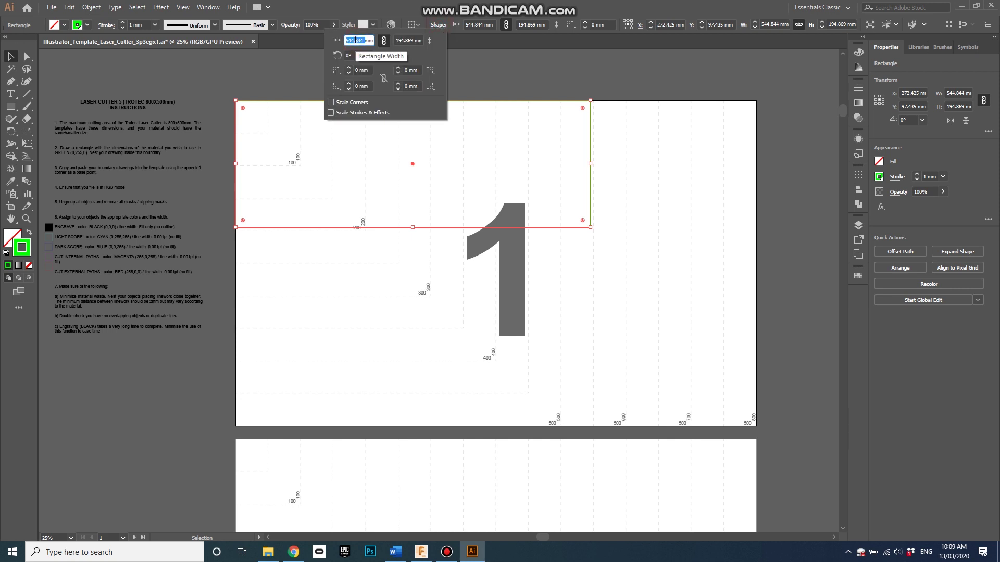
pyautogui.write('400')
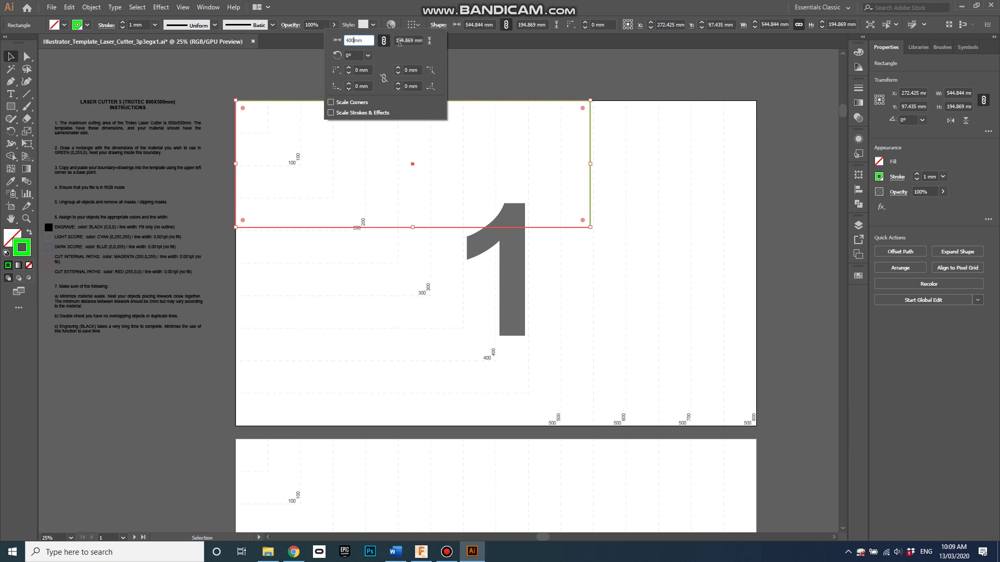
pyautogui.click(405, 40)
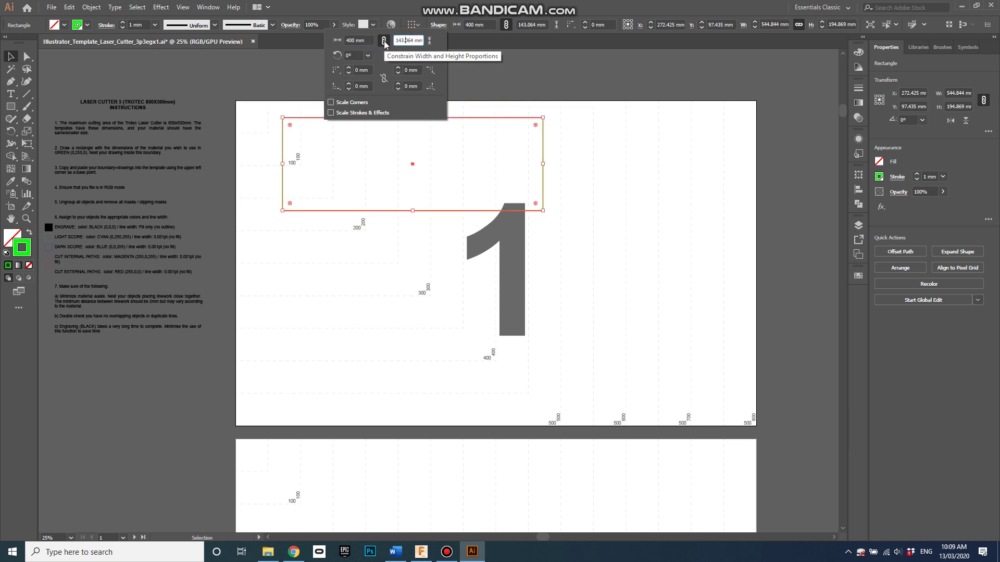
pyautogui.click(384, 42)
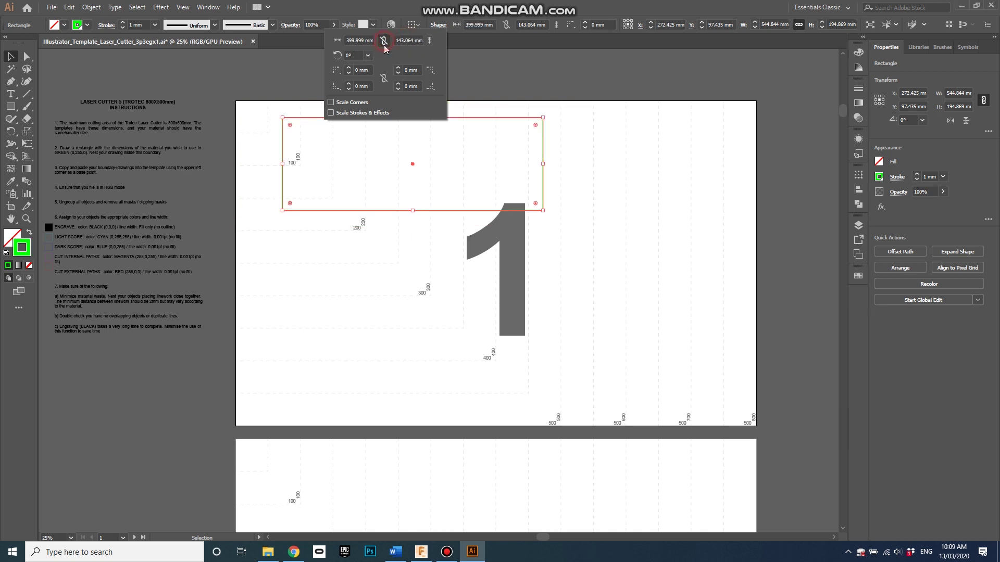
pyautogui.click(358, 40)
pyautogui.write('400')
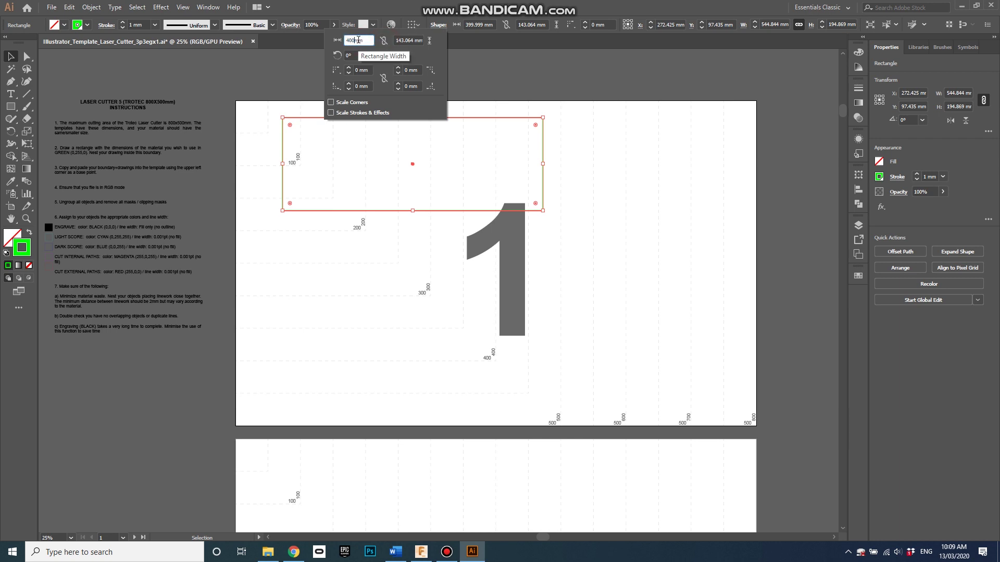
pyautogui.click(410, 40)
# Set the height to 120 mm and move the rectangle to the artboard's top-left corner
pyautogui.doubleClick(404, 40)
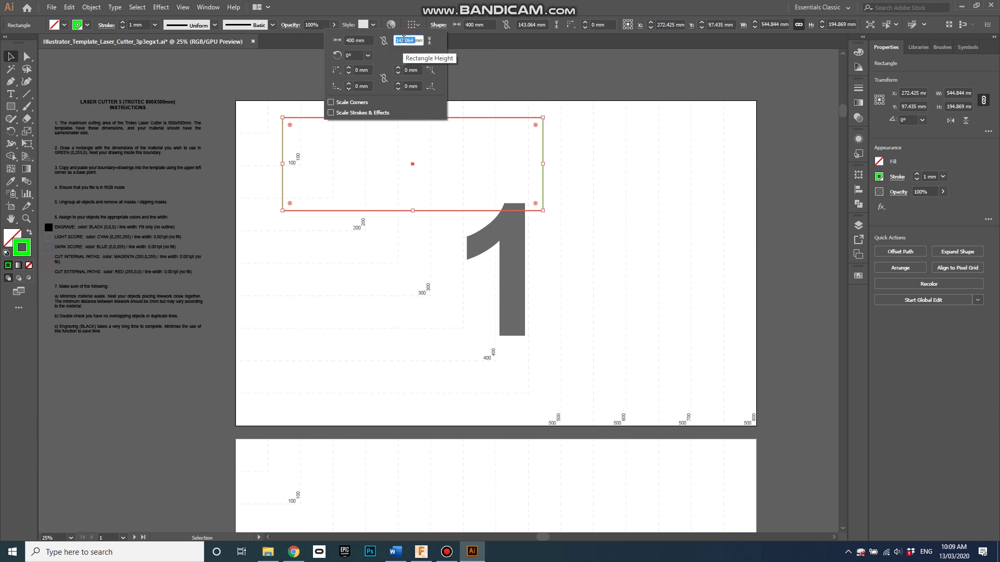
pyautogui.write('120')
pyautogui.press('Return')
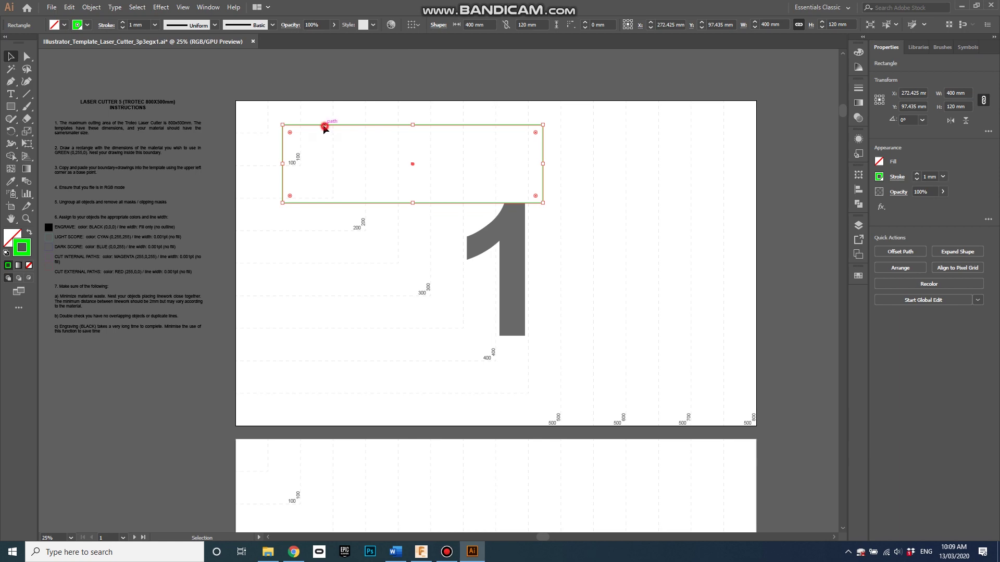
pyautogui.moveTo(324, 126); pyautogui.dragTo(276, 101)
# Deselect the green rectangle and expand the Drawing layer in the Layers panel to show it
pyautogui.scroll(-2, 360, 206)
pyautogui.scroll(5, 332, 94)
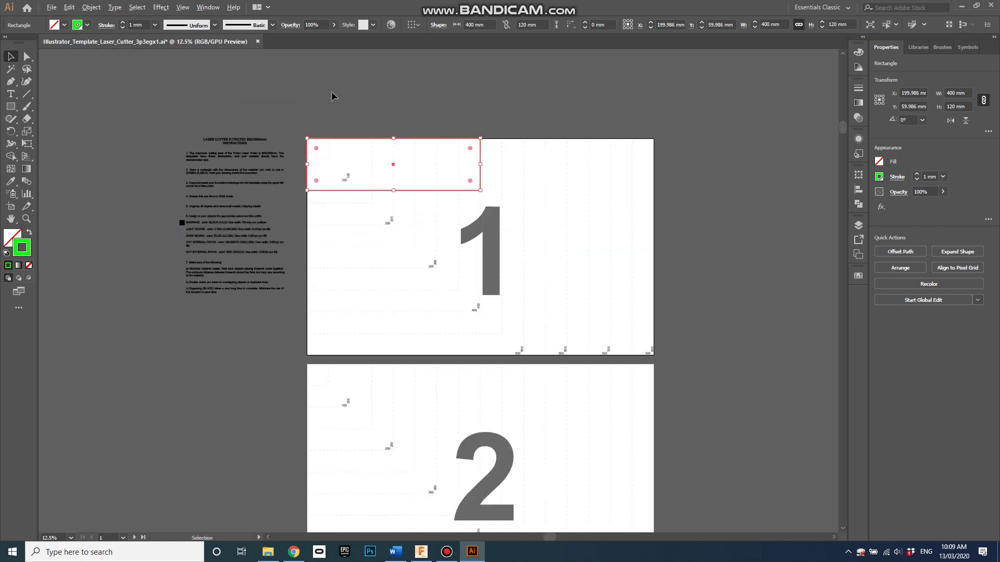
pyautogui.scroll(2, 307, 162)
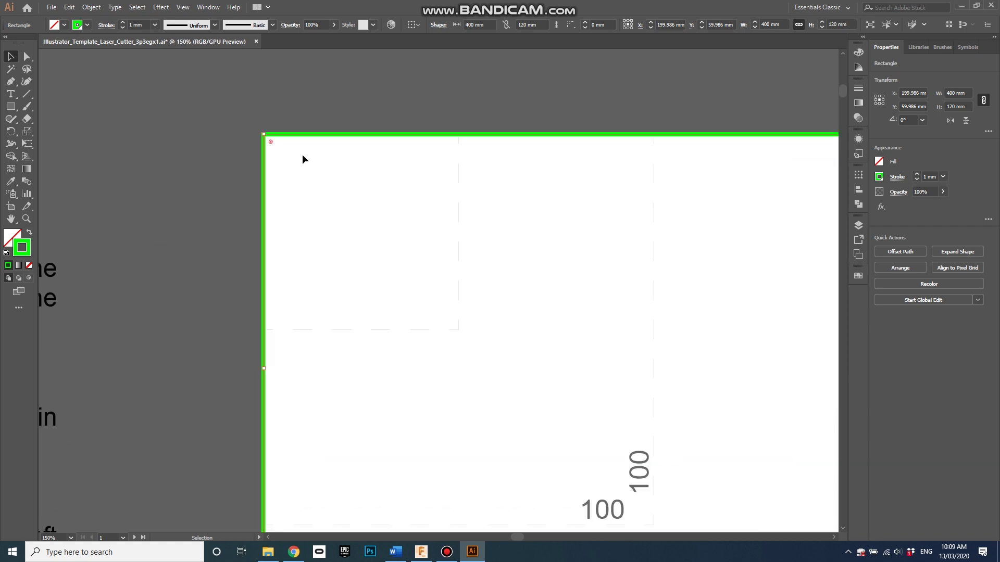
pyautogui.scroll(-5, 304, 148)
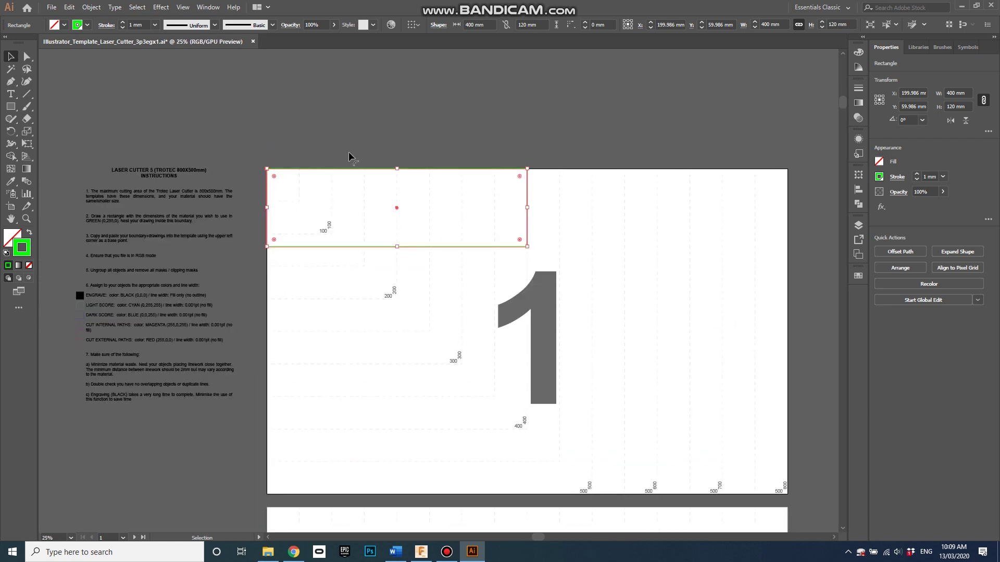
pyautogui.scroll(1, 368, 198)
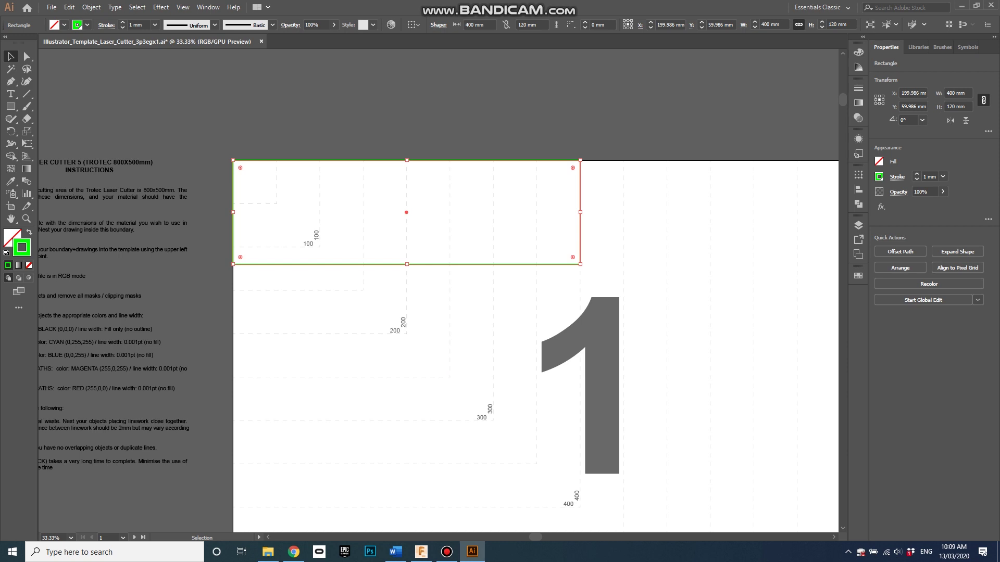
pyautogui.moveTo(547, 290); pyautogui.dragTo(492, 336)
pyautogui.click(689, 292)
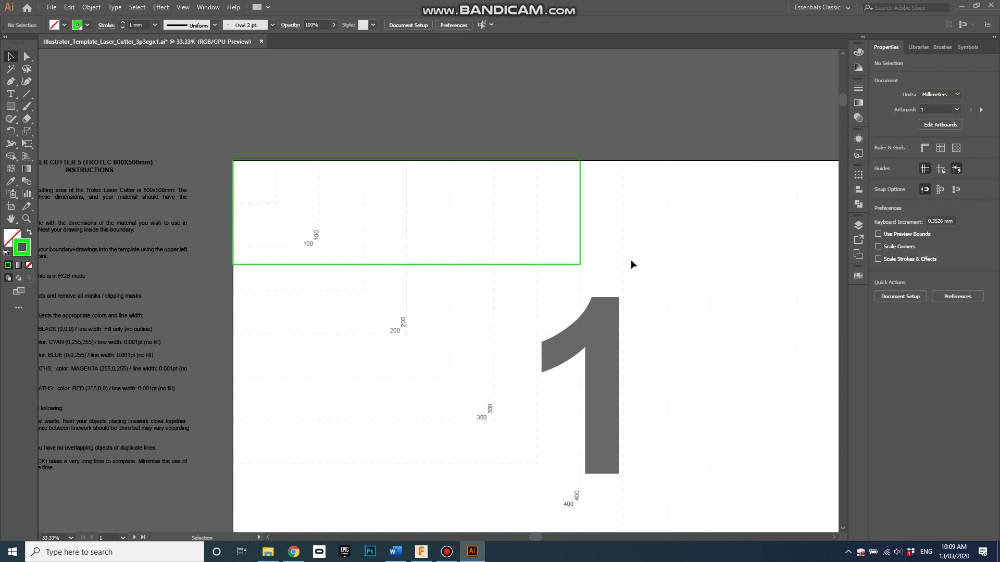
pyautogui.click(858, 226)
pyautogui.click(710, 237)
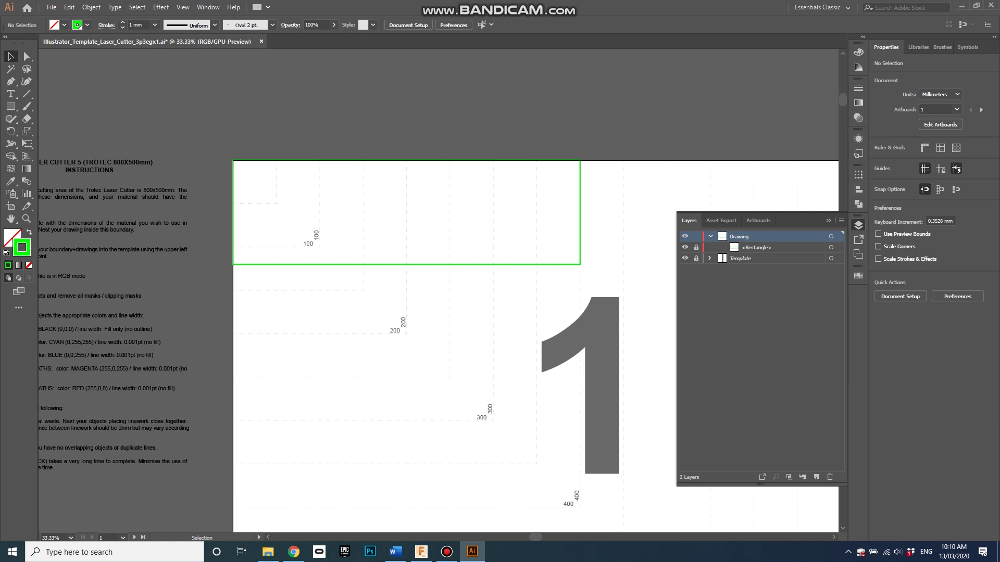
# Drag layoutFromF360.pdf onto the canvas as a linked file, then close the Layers panel
pyautogui.moveTo(650, 252); pyautogui.dragTo(612, 248)
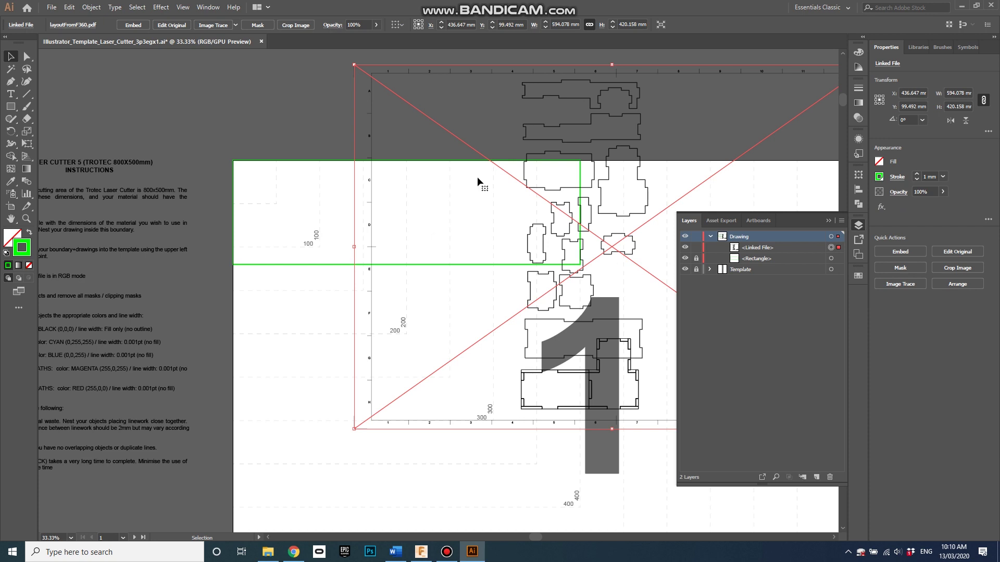
pyautogui.click(833, 217)
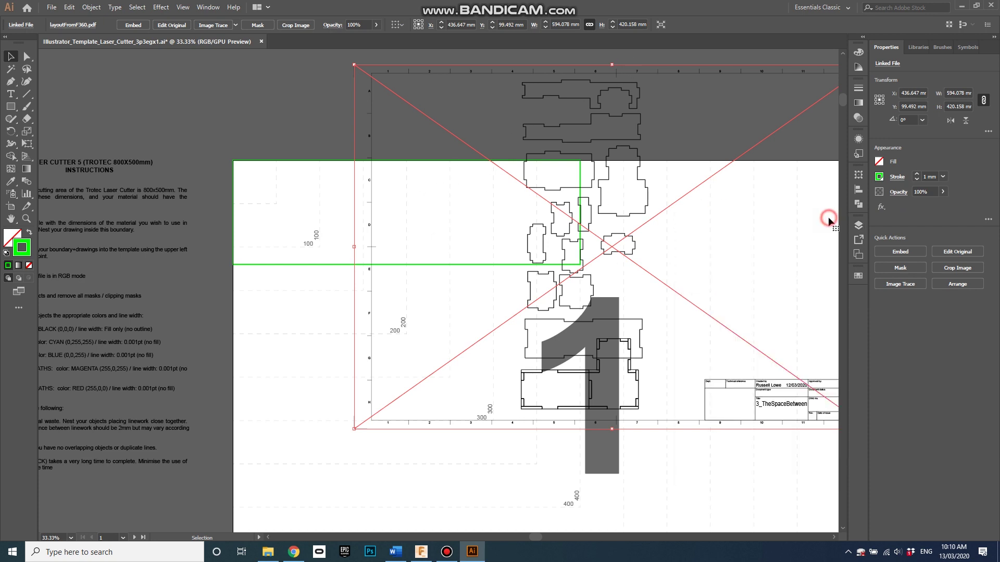
# Embed the placed layout, ungroup it and release its outer clipping mask
pyautogui.click(901, 252)
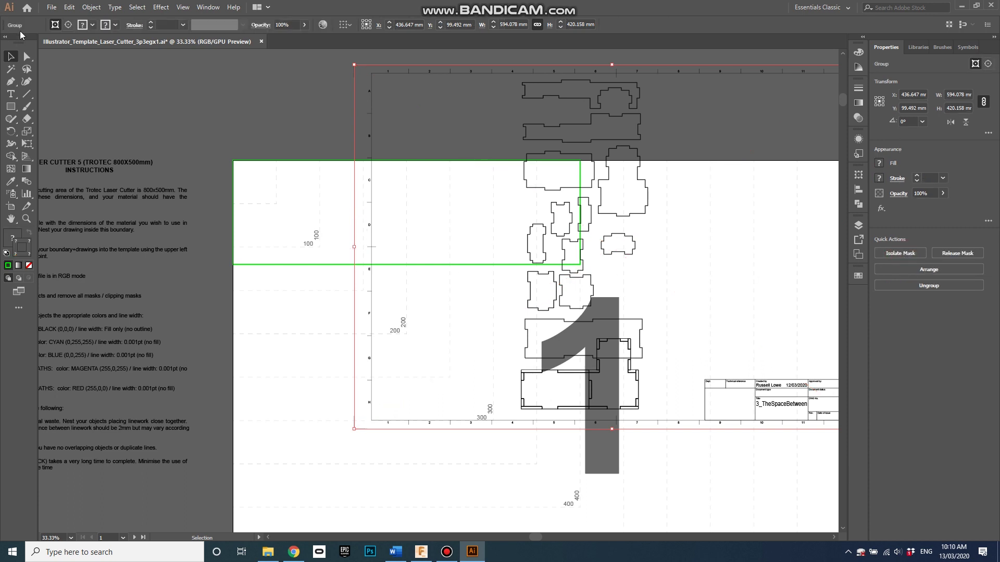
pyautogui.rightClick(354, 228)
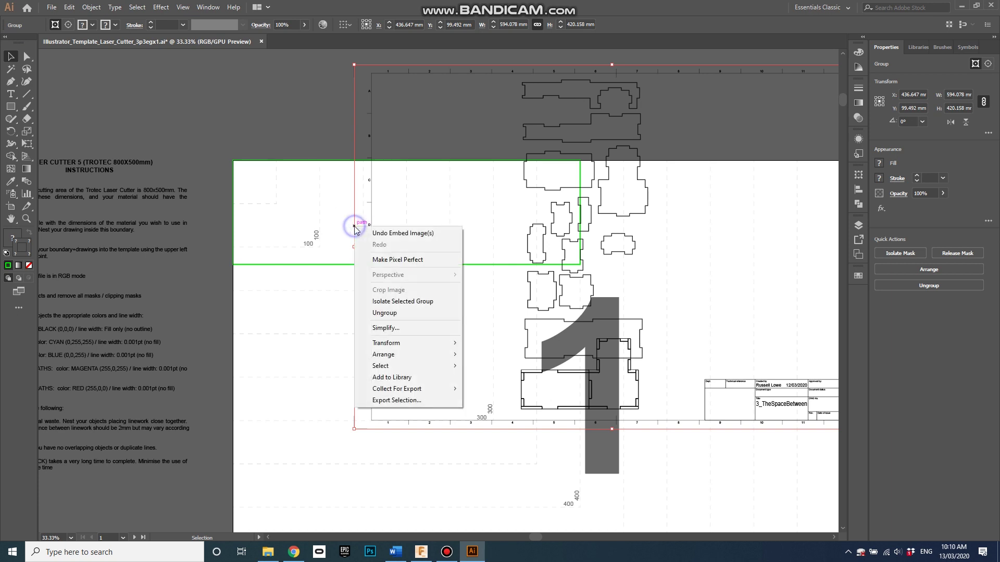
pyautogui.click(388, 315)
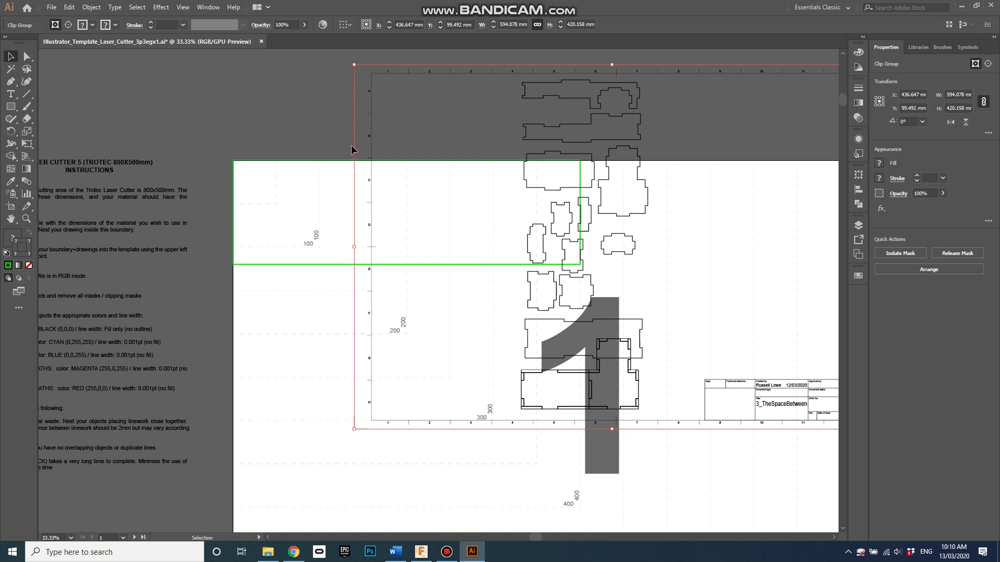
pyautogui.rightClick(354, 193)
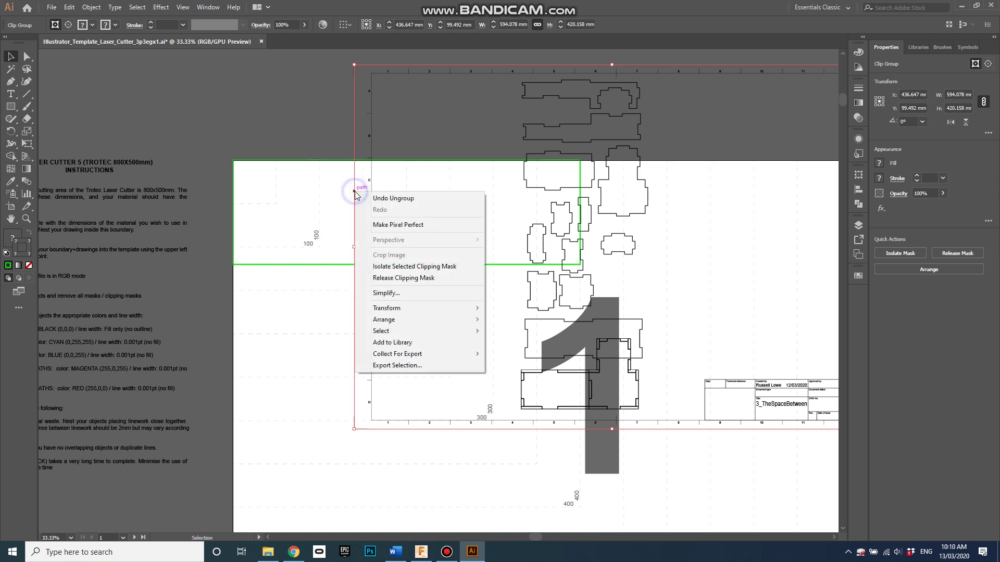
pyautogui.click(407, 279)
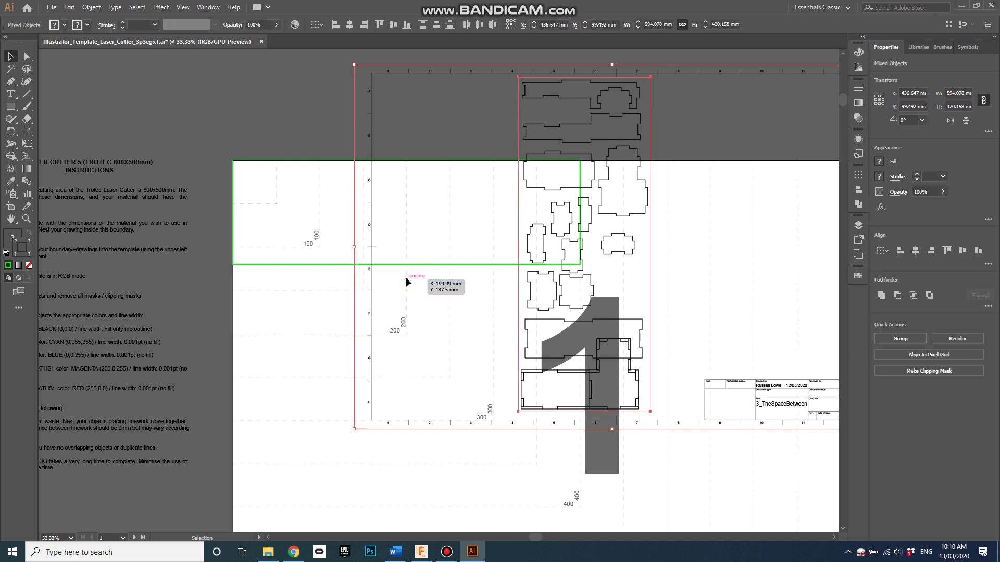
# Select the clip group holding the cut pieces and release its clipping mask too
pyautogui.click(489, 230)
pyautogui.click(532, 231)
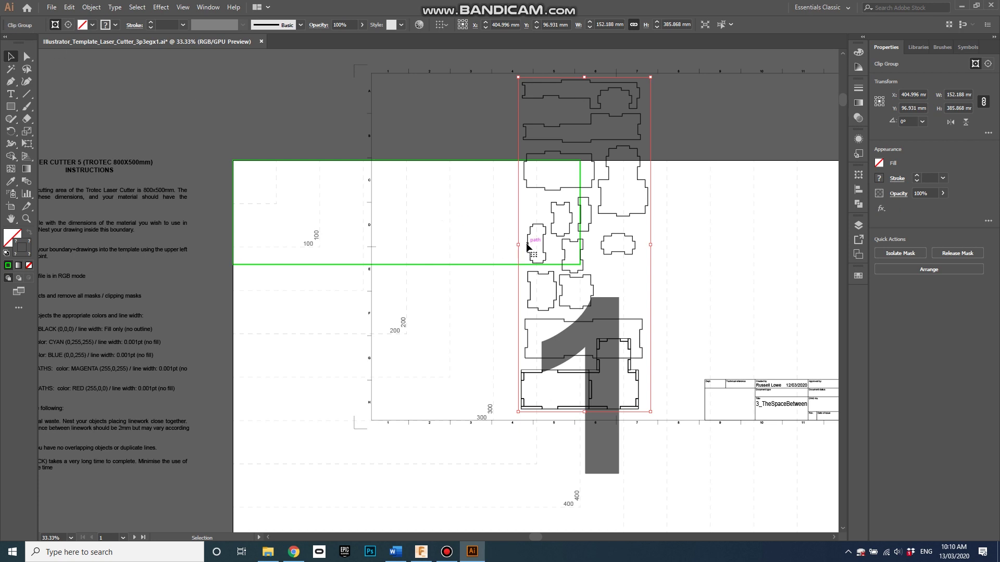
pyautogui.rightClick(527, 246)
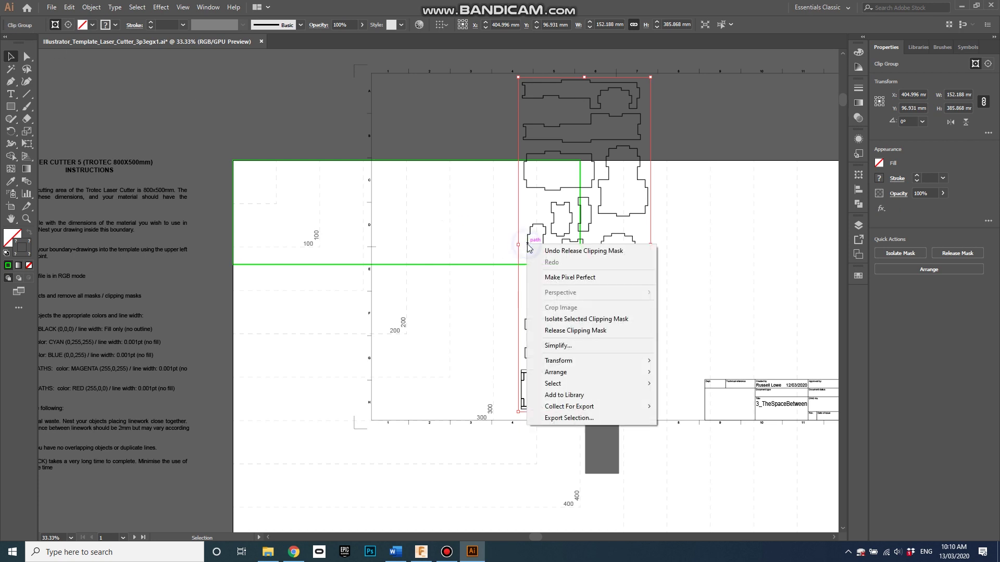
pyautogui.click(559, 333)
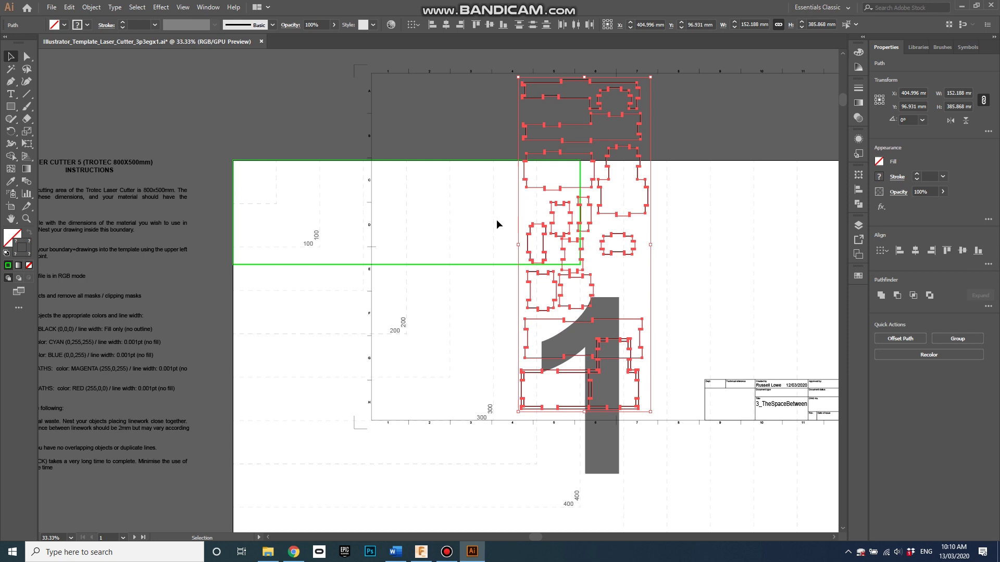
# Delete the drawing sheet's ruled frame and title block
pyautogui.click(467, 175)
pyautogui.click(573, 81)
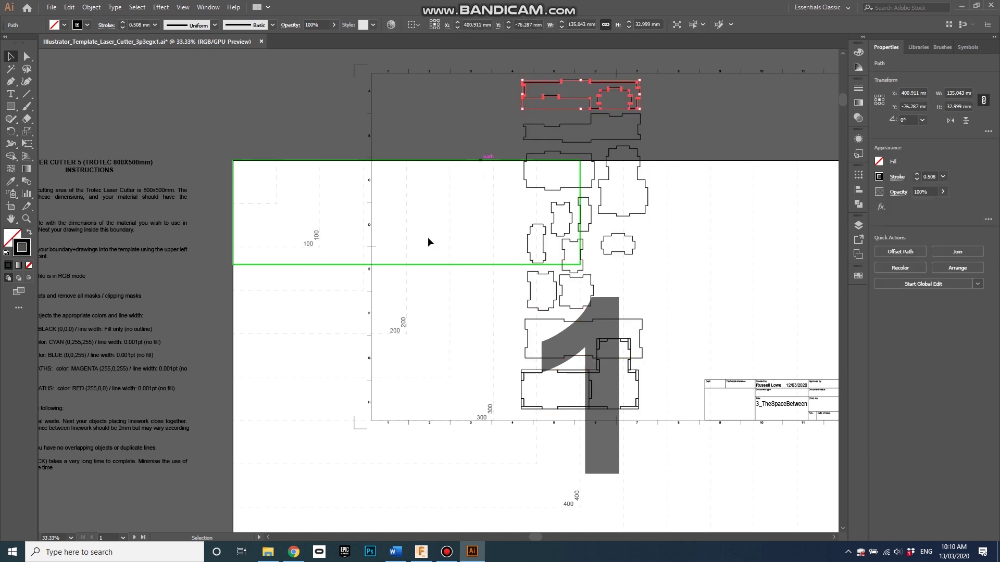
pyautogui.click(431, 216)
pyautogui.moveTo(315, 51); pyautogui.dragTo(427, 464)
pyautogui.press('Delete')
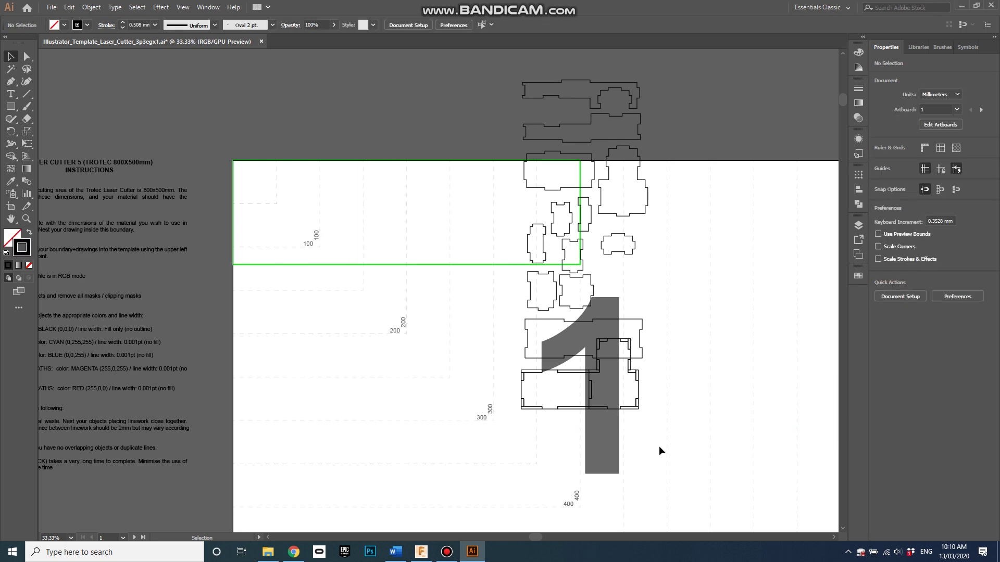
# Delete the small bar pieces and the two L-shaped pieces
pyautogui.moveTo(659, 446); pyautogui.dragTo(502, 381)
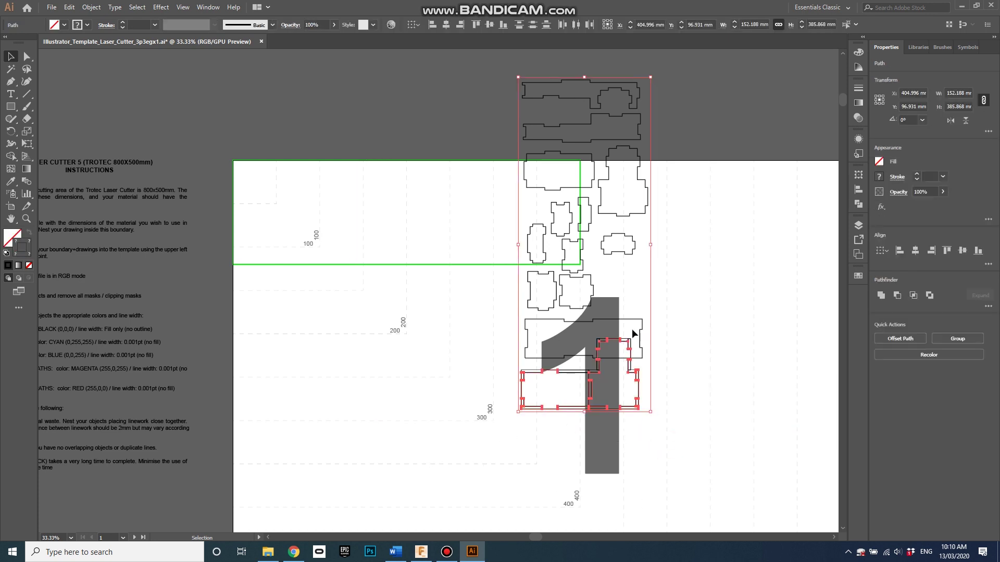
pyautogui.click(664, 433)
pyautogui.moveTo(654, 406); pyautogui.dragTo(511, 366)
pyautogui.press('Delete')
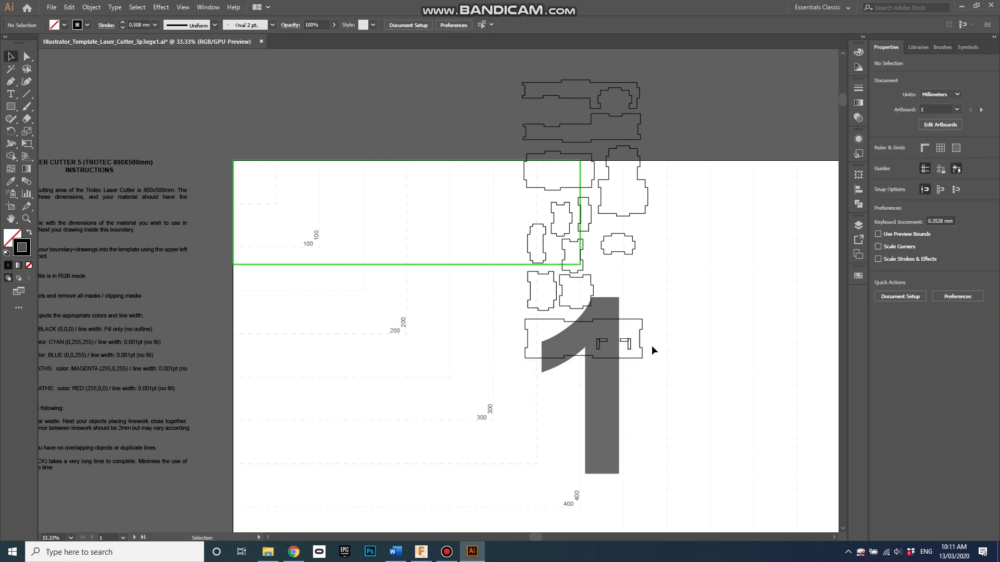
pyautogui.scroll(4, 651, 345)
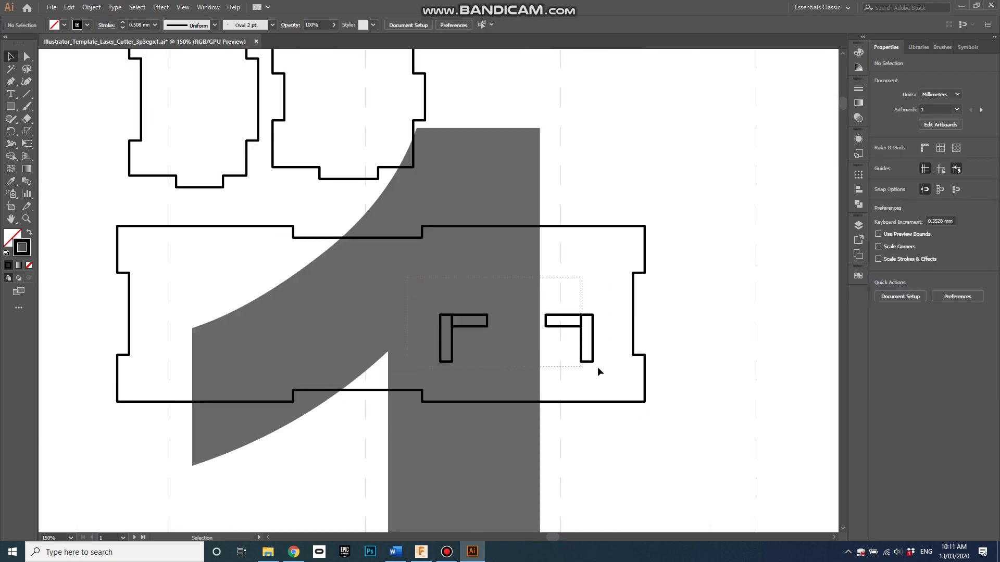
pyautogui.moveTo(598, 366); pyautogui.dragTo(621, 376)
pyautogui.press('Delete')
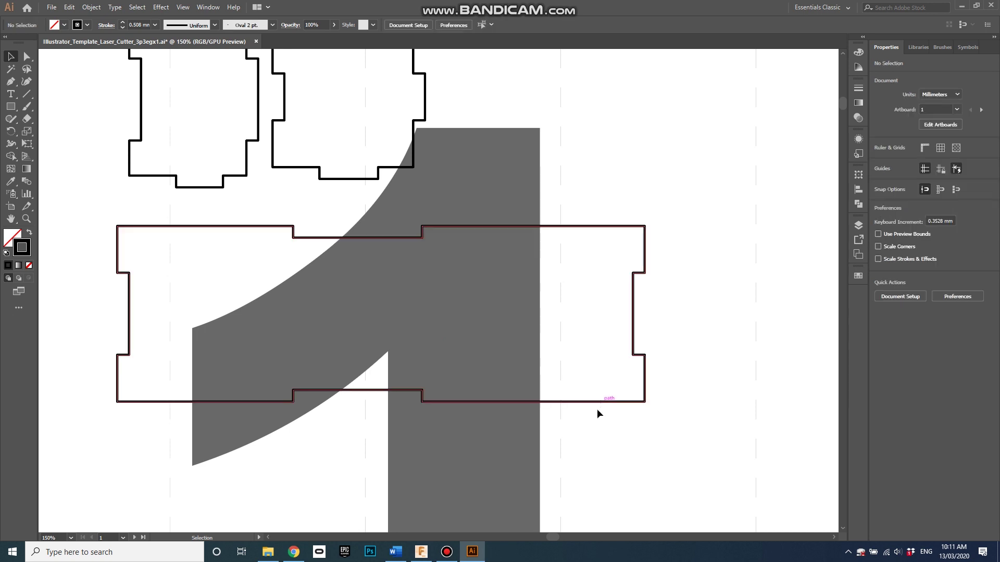
pyautogui.scroll(-5, 586, 424)
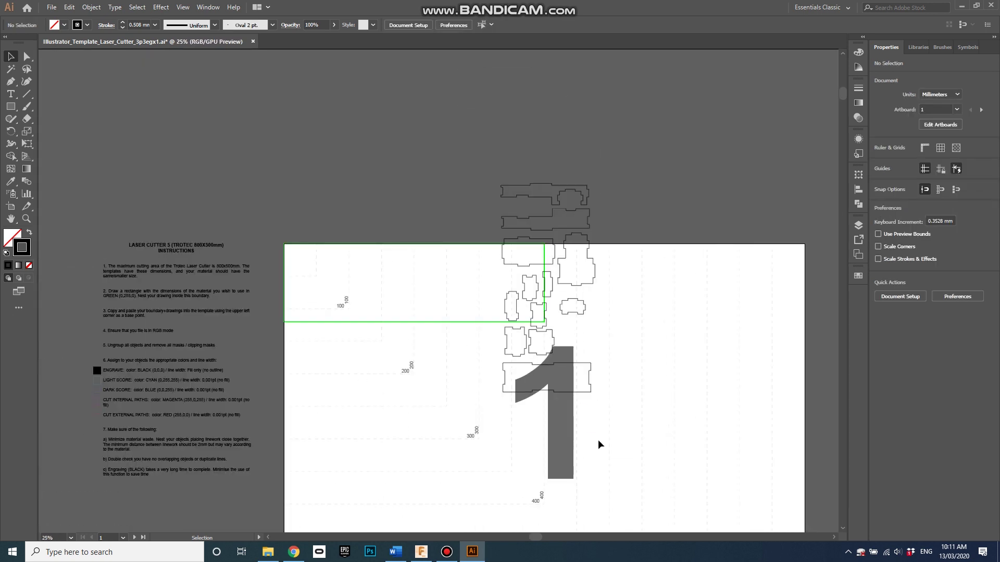
# Select every part outline and apply the red swatch to their stroke
pyautogui.click(570, 364)
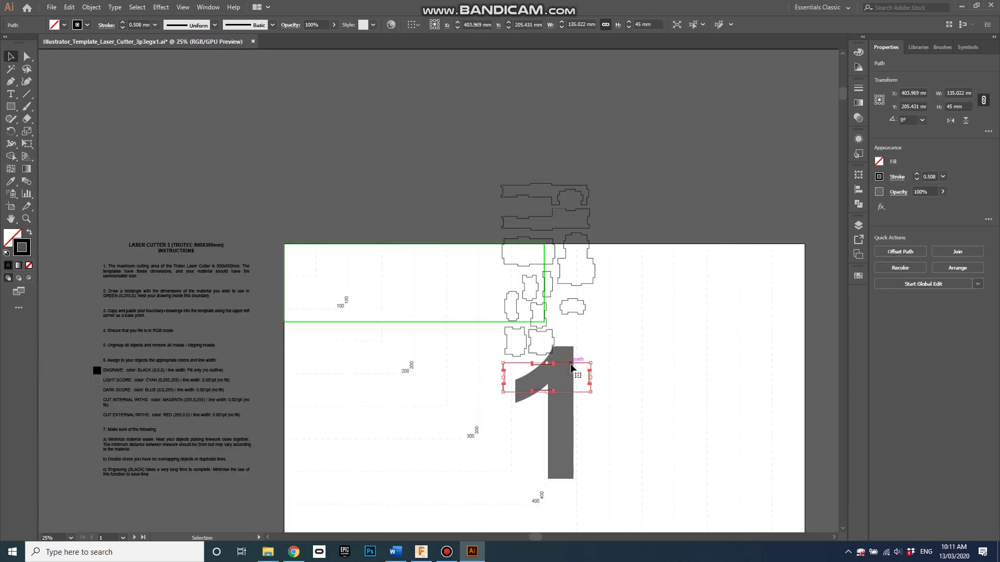
pyautogui.moveTo(625, 424); pyautogui.dragTo(474, 155)
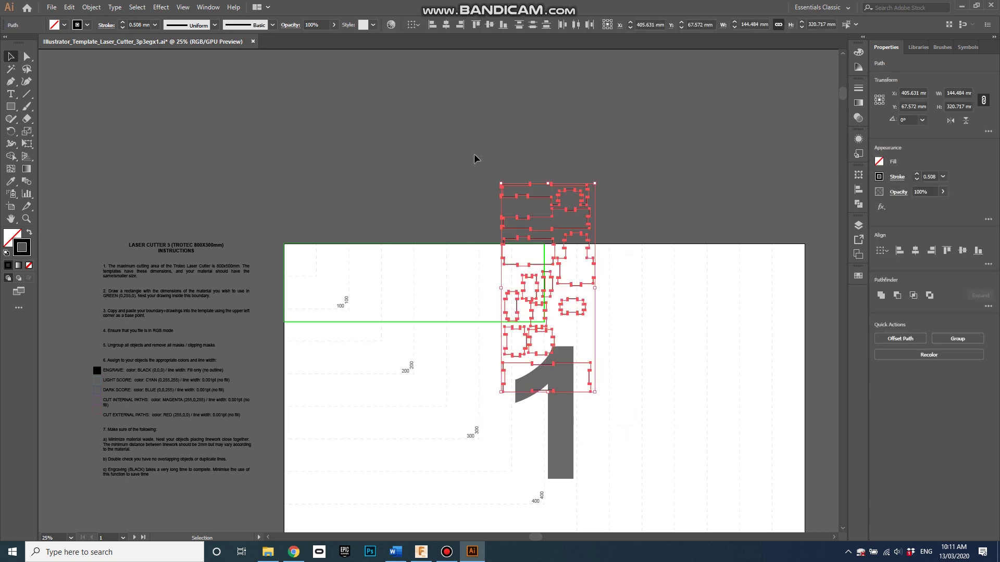
pyautogui.click(858, 276)
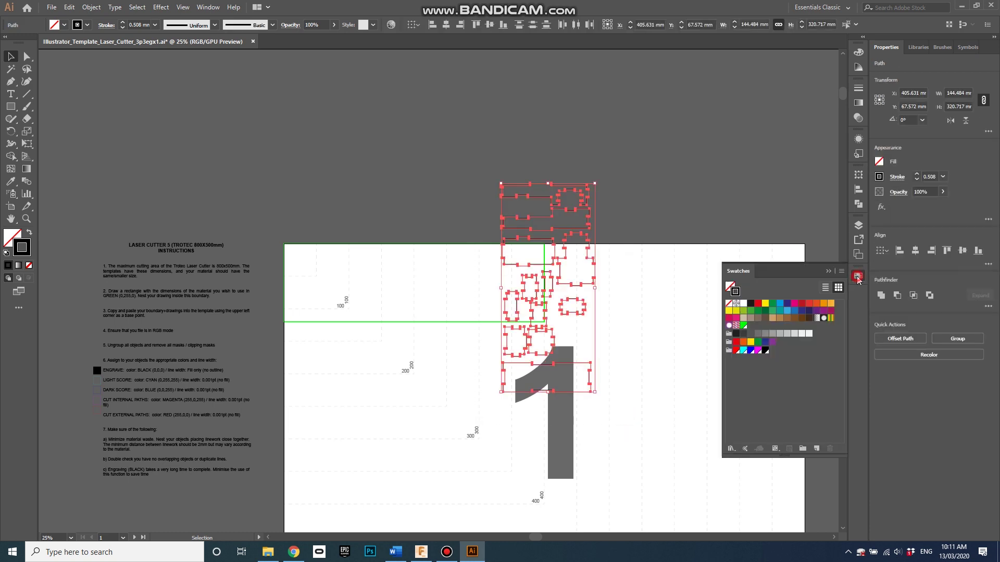
pyautogui.click(735, 351)
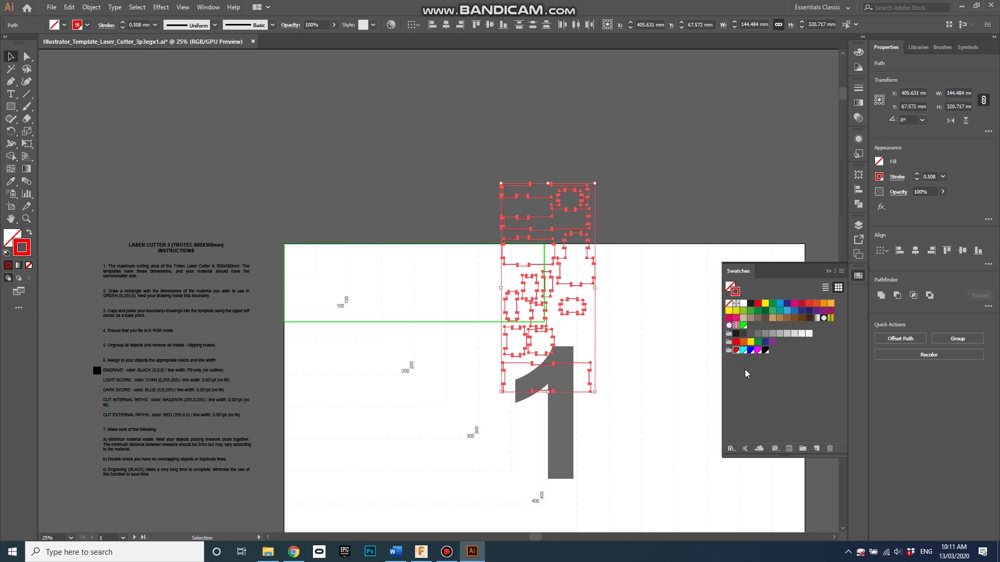
# Set the outlines' stroke weight to a 0.001 mm hairline
pyautogui.click(943, 177)
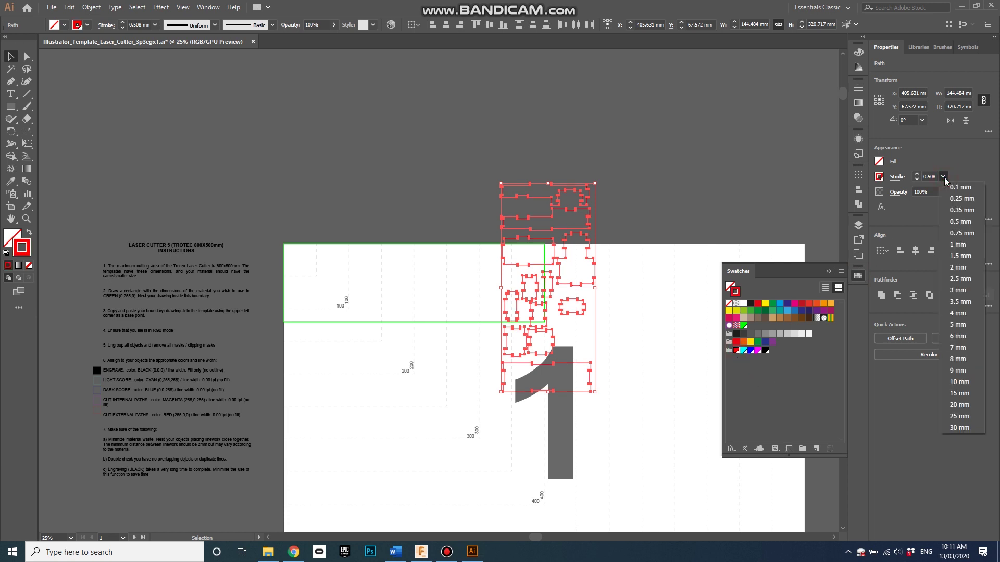
pyautogui.click(943, 178)
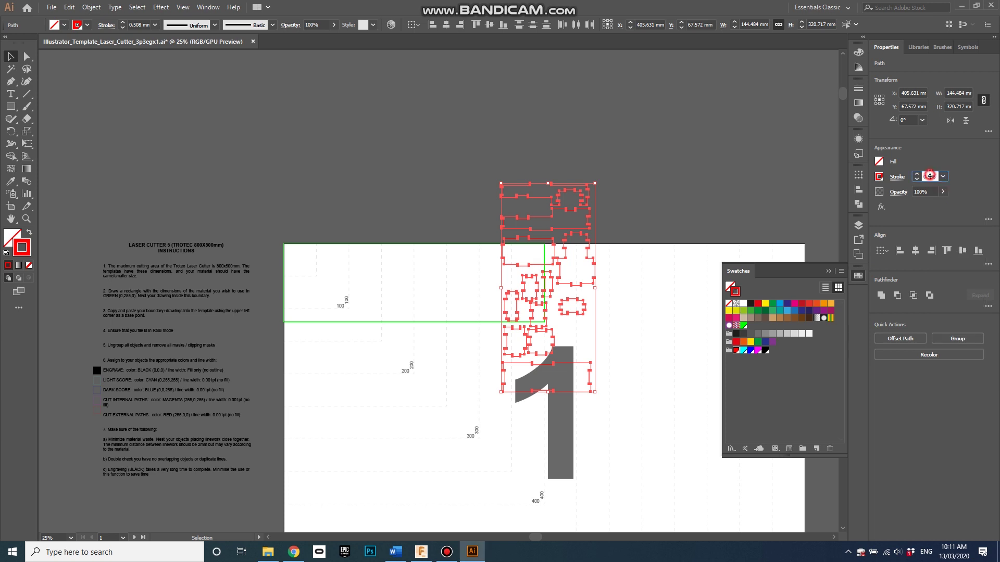
pyautogui.doubleClick(930, 176)
pyautogui.write('01')
pyautogui.press('Return')
# Drag the main group of parts and several small parts into the green boundary
pyautogui.click(347, 159)
pyautogui.moveTo(617, 424); pyautogui.dragTo(470, 124)
pyautogui.moveTo(526, 195); pyautogui.dragTo(319, 261)
pyautogui.click(411, 292)
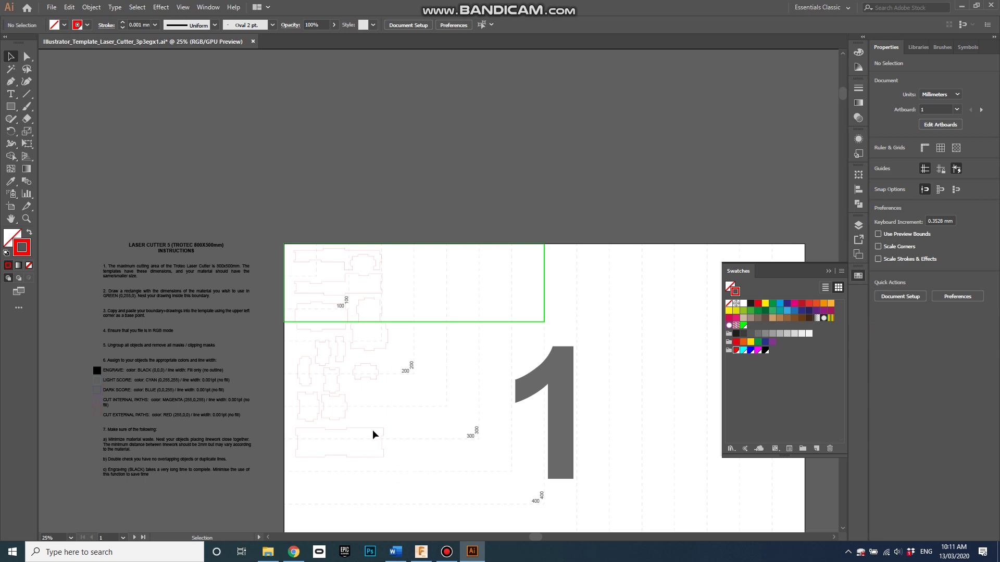
pyautogui.moveTo(373, 430); pyautogui.dragTo(529, 246)
pyautogui.moveTo(390, 340); pyautogui.dragTo(448, 291)
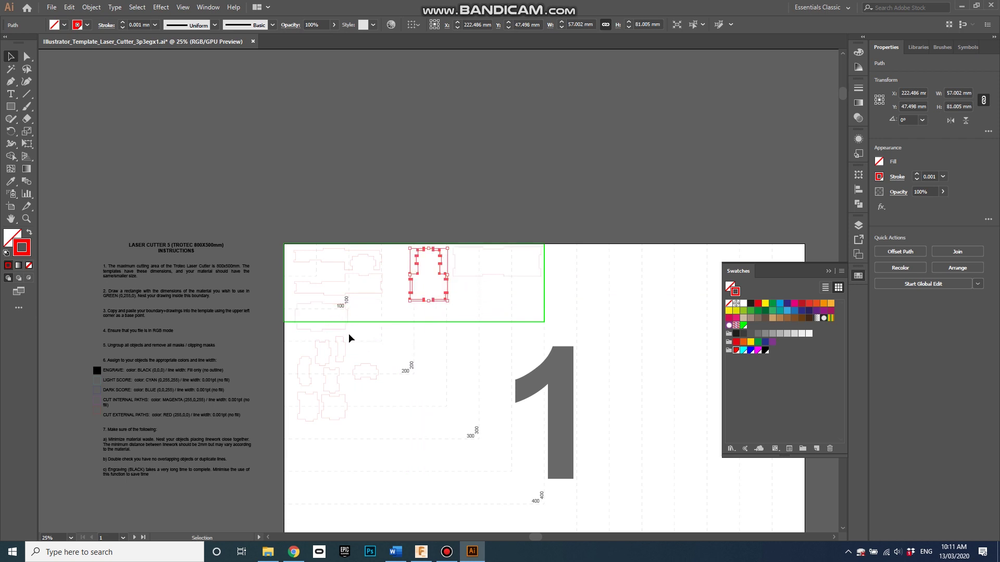
pyautogui.moveTo(332, 310); pyautogui.dragTo(524, 286)
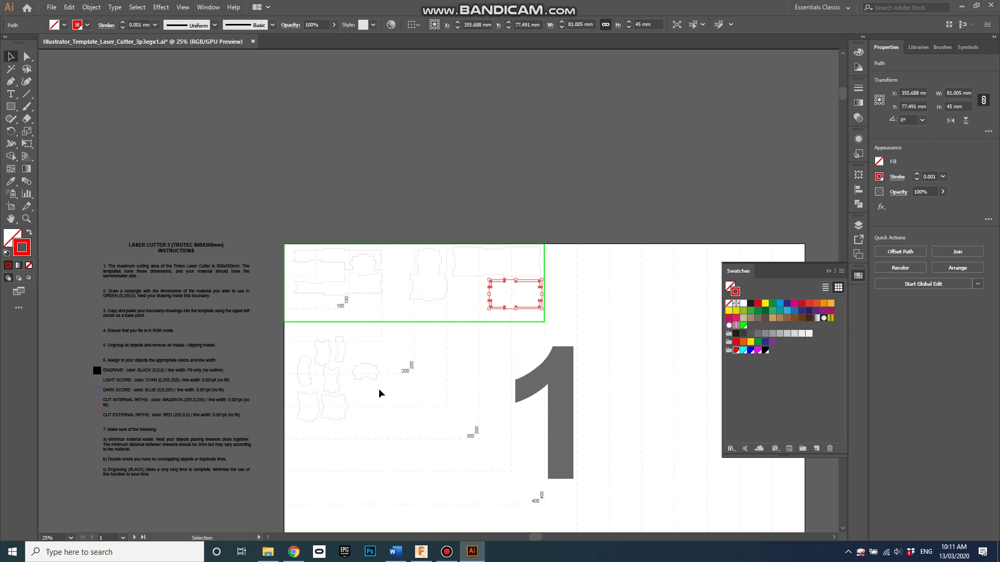
pyautogui.click(368, 363)
pyautogui.moveTo(367, 363); pyautogui.dragTo(475, 286)
pyautogui.moveTo(346, 408); pyautogui.dragTo(410, 262)
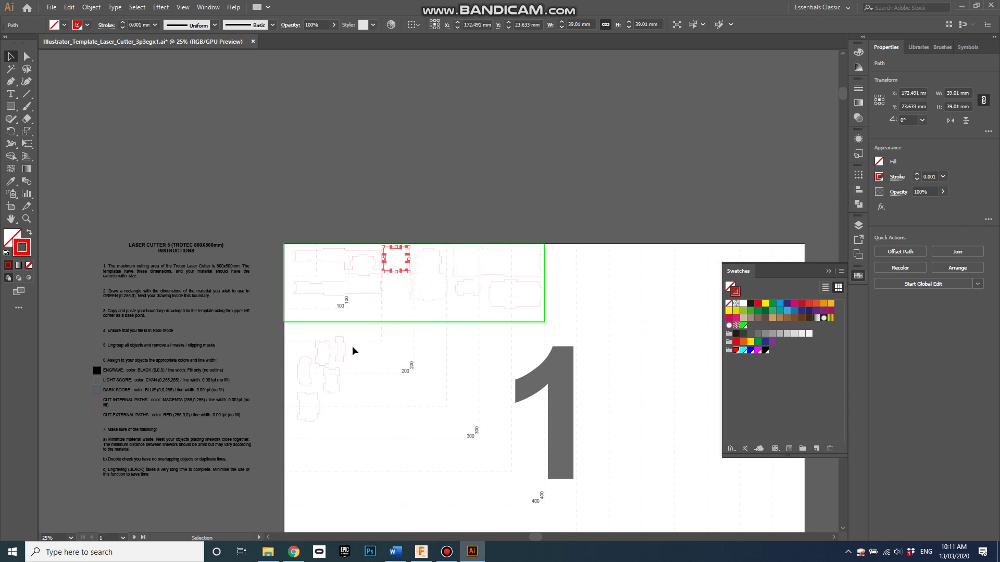
# Zoom out and nest three more small parts in the boundary's upper area
pyautogui.hotkey('ctrl', '-')
pyautogui.hotkey('ctrl', '-')
pyautogui.scroll(4, 333, 173)
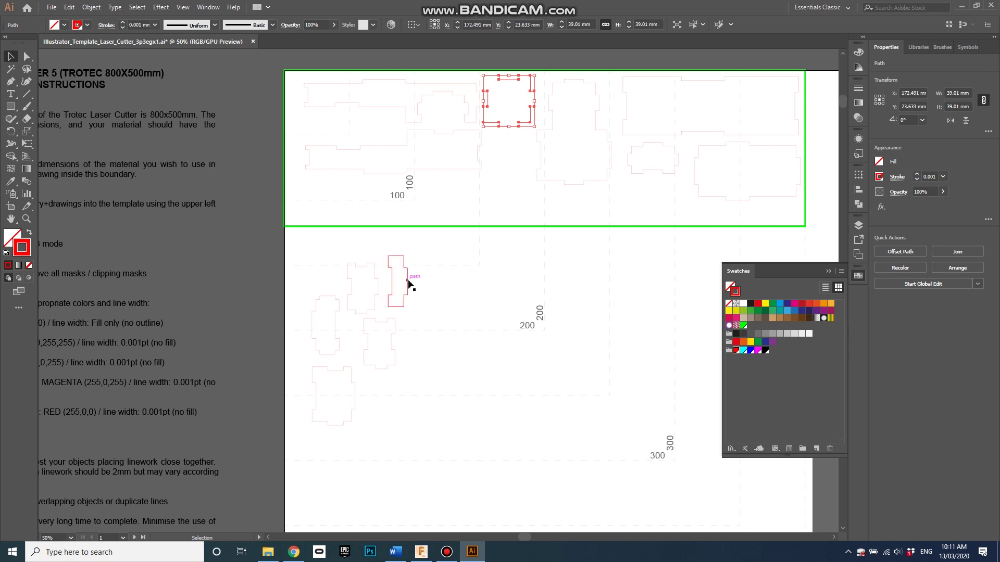
pyautogui.moveTo(409, 281); pyautogui.dragTo(533, 161)
pyautogui.moveTo(376, 279); pyautogui.dragTo(494, 183)
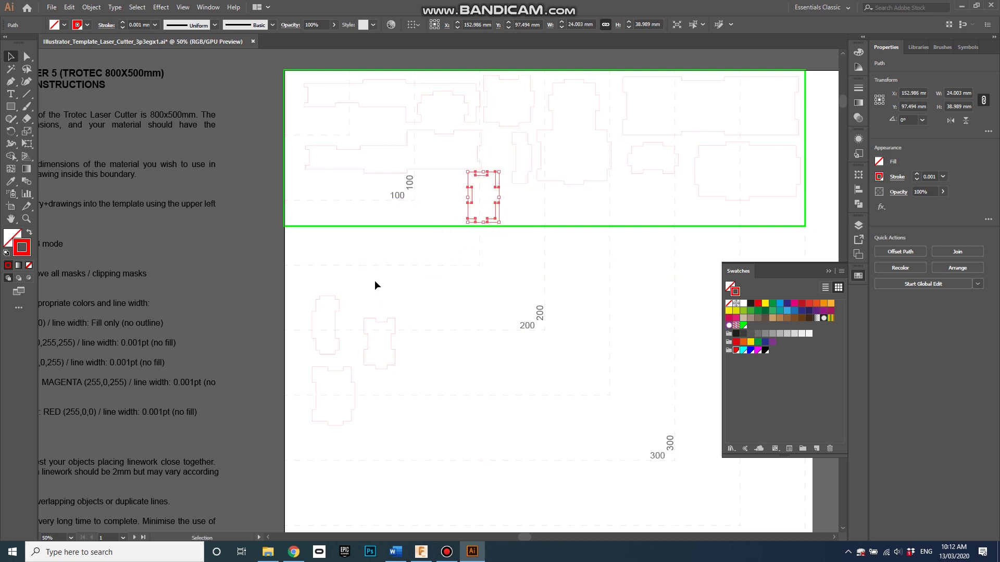
pyautogui.moveTo(366, 327); pyautogui.dragTo(316, 179)
# Rotate the two remaining parts, turning the last by 90°, and nest it inside the boundary
pyautogui.click(338, 309)
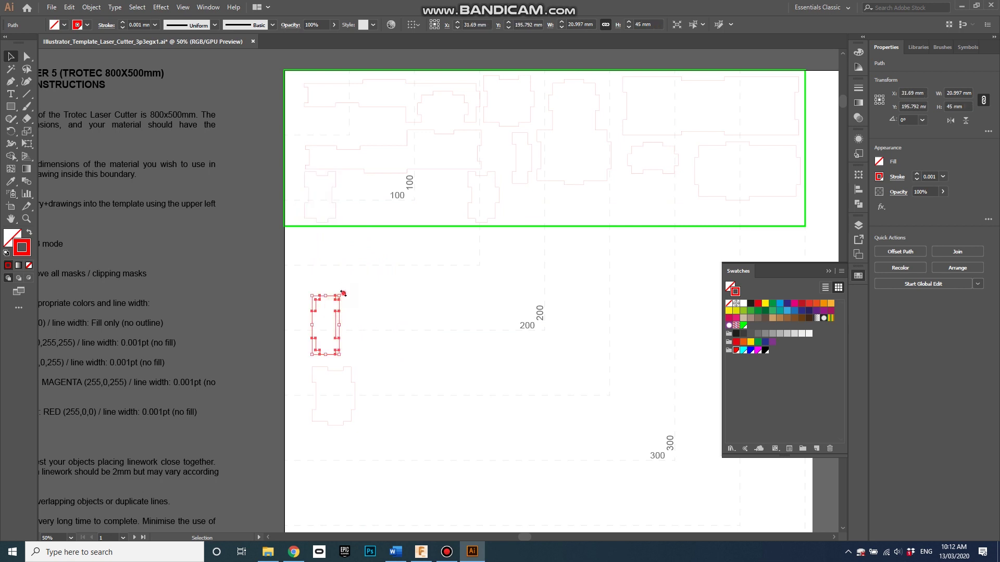
pyautogui.moveTo(342, 294); pyautogui.dragTo(400, 117)
pyautogui.click(337, 370)
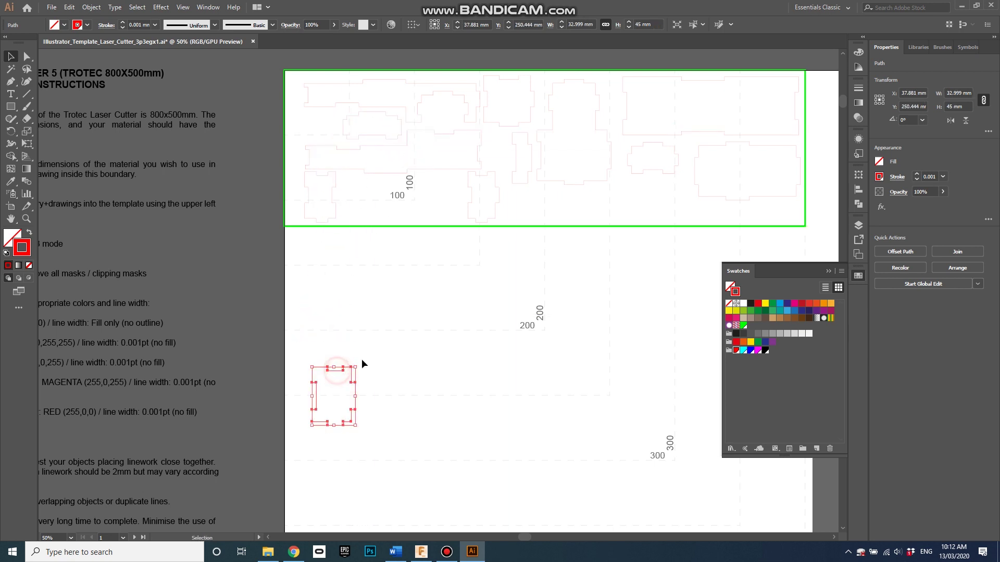
pyautogui.moveTo(360, 364); pyautogui.dragTo(292, 348)
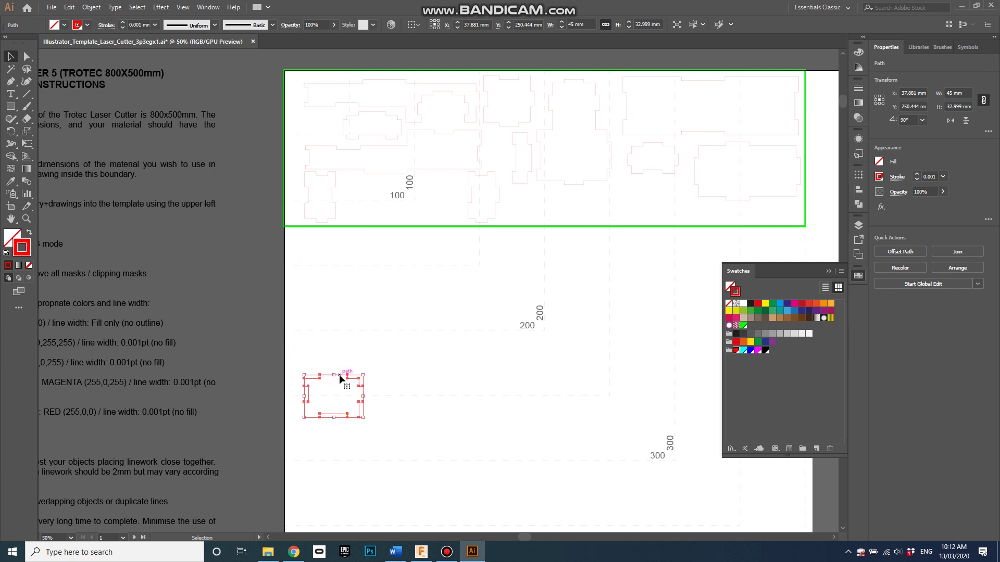
pyautogui.moveTo(339, 376); pyautogui.dragTo(657, 179)
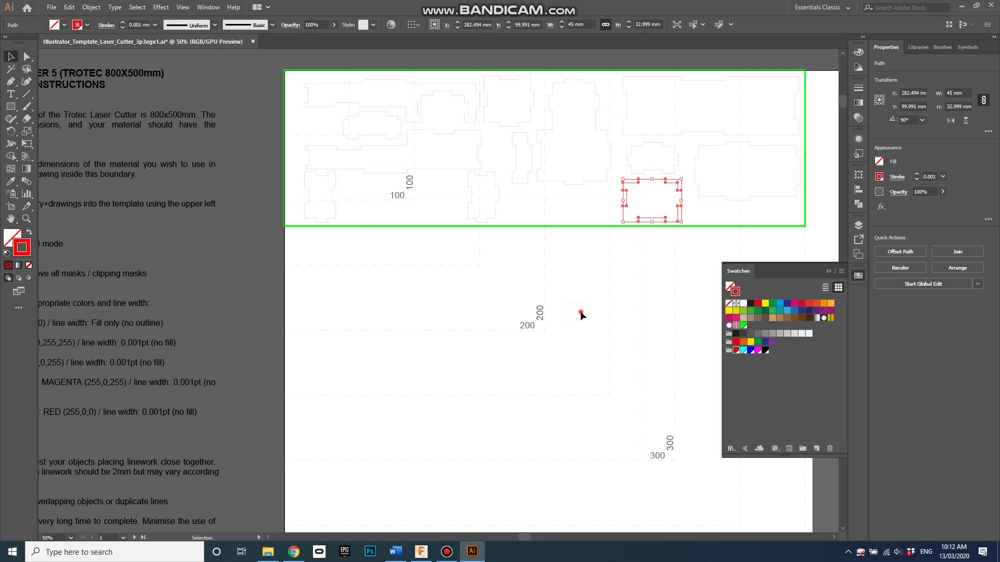
pyautogui.click(497, 377)
pyautogui.scroll(3, 496, 412)
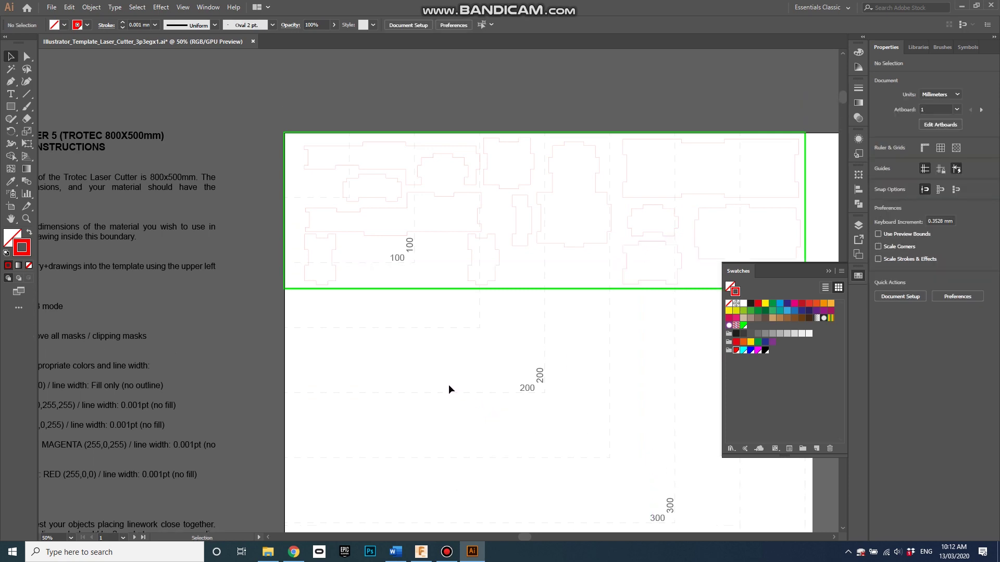
pyautogui.scroll(-2, 380, 355)
pyautogui.scroll(2, 480, 307)
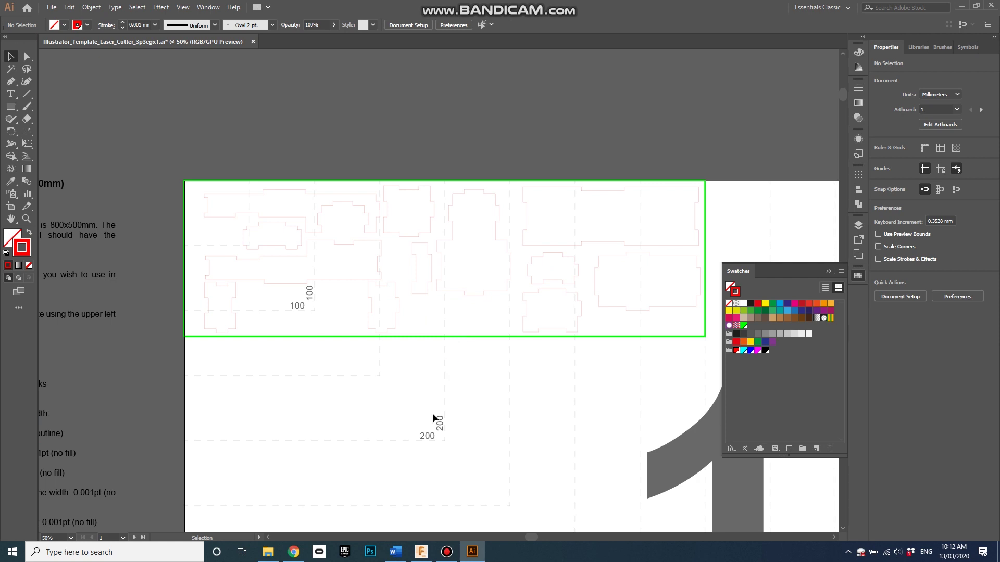
# Save As a new .ai file named with the author's name, TheSpaceBetween and _v01
pyautogui.click(52, 8)
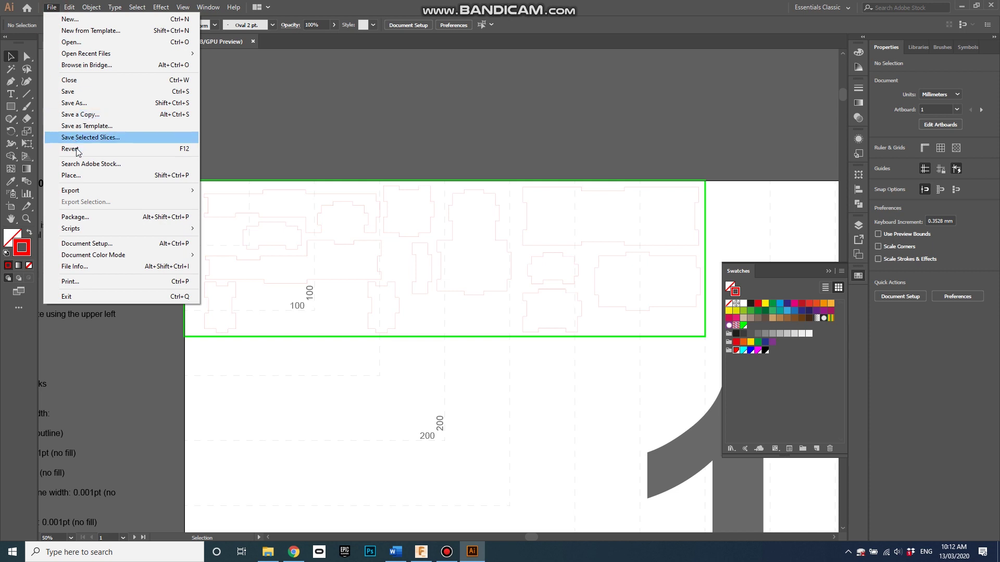
pyautogui.click(77, 104)
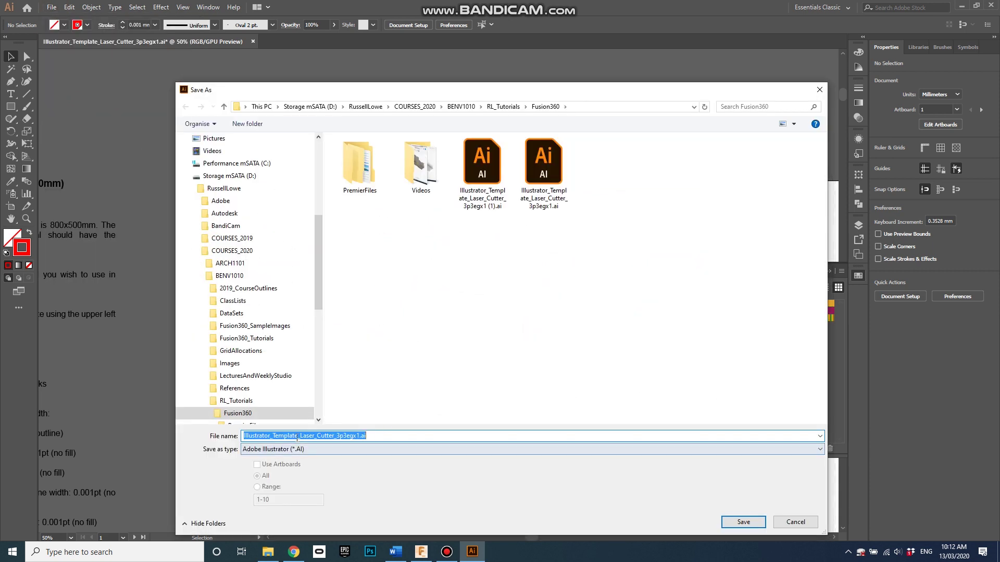
pyautogui.click(295, 436)
pyautogui.moveTo(359, 436); pyautogui.dragTo(211, 437)
pyautogui.write('RussellLo')
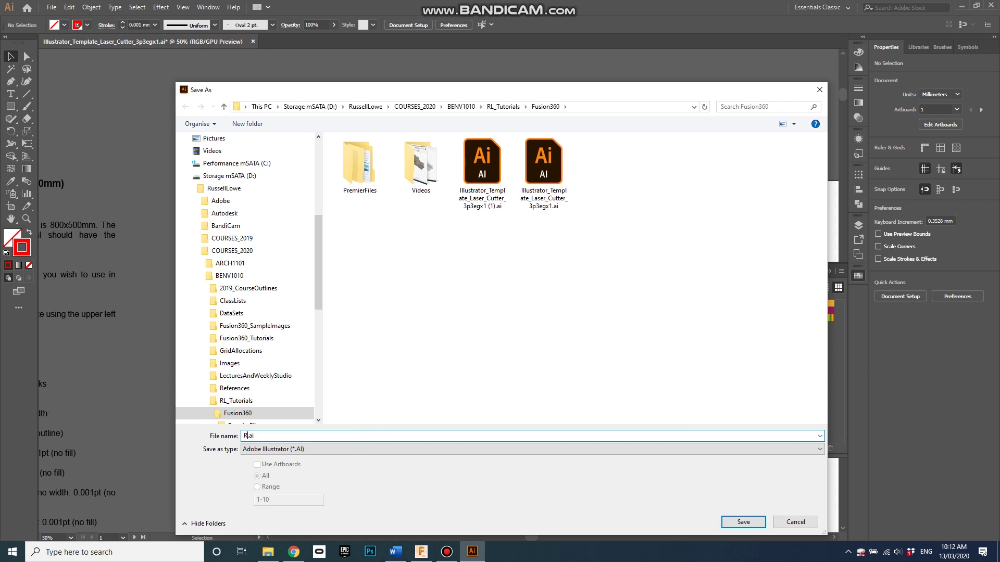
pyautogui.write('we_TheSpaceBetween_v01')
pyautogui.click(743, 522)
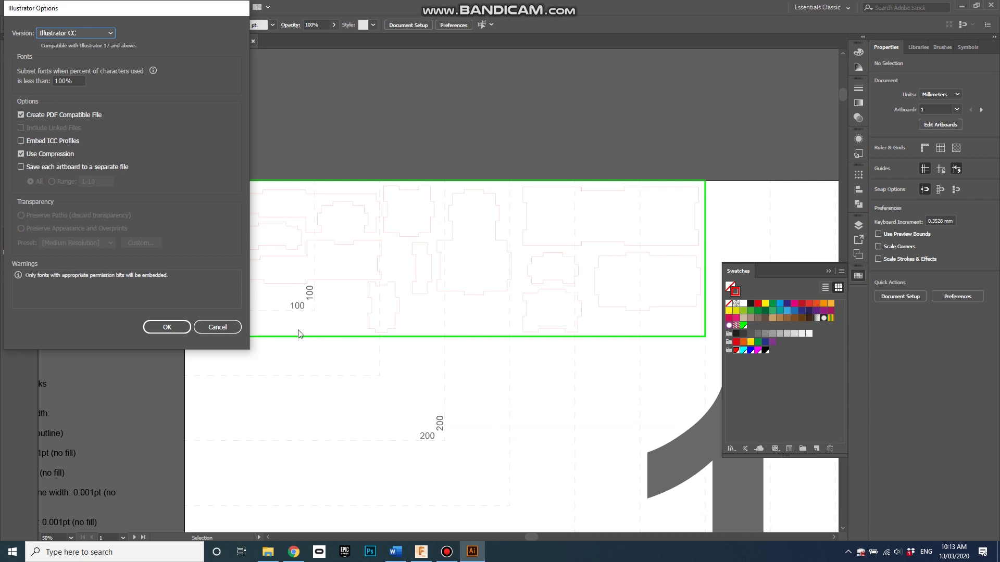
# Confirm the Illustrator save options so the document saves under its new v01 file name
pyautogui.click(167, 327)
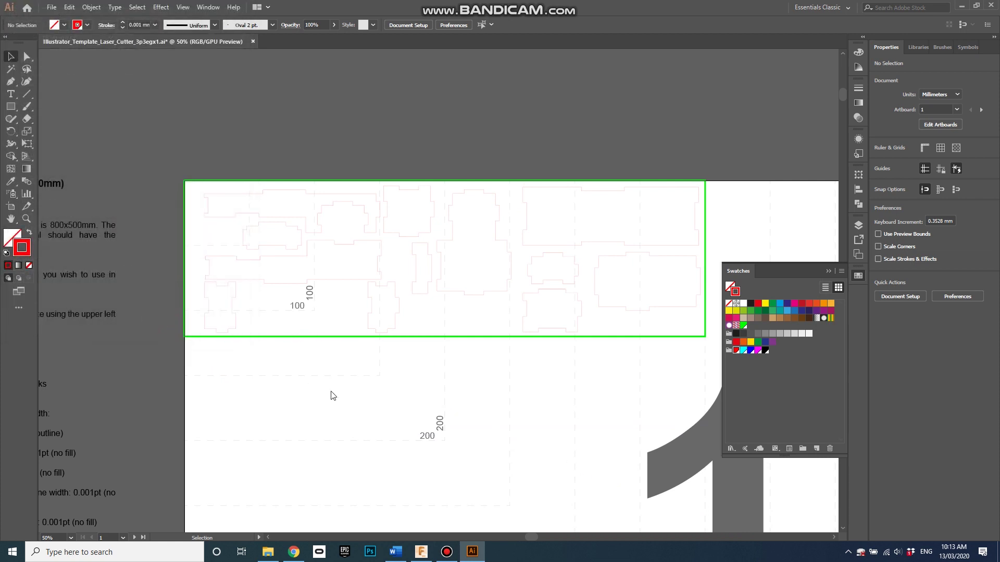